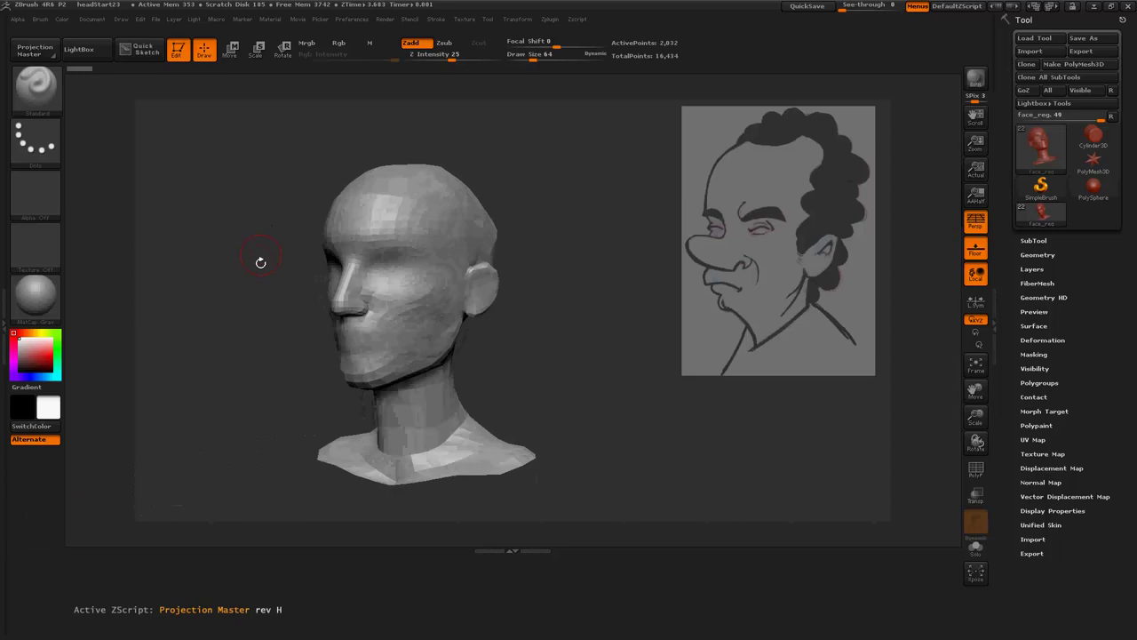
Step: With the Move brush, pull the nose out to a long point and sharpen the jaw and under-chin line
key("space")
left_click_drag(542, 355, 542, 398, "alt")
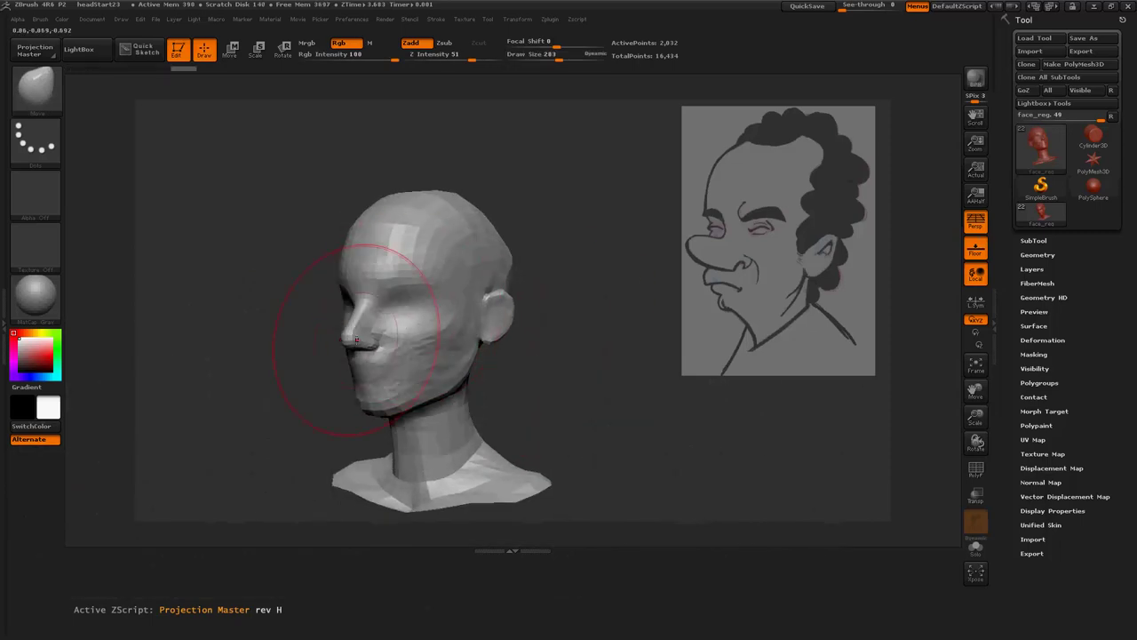
left_click_drag(380, 329, 467, 352)
key("space")
mouse_move(351, 345)
left_mouse_down()
mouse_move(318, 336)
mouse_move(424, 358)
mouse_move(260, 299)
left_mouse_up()
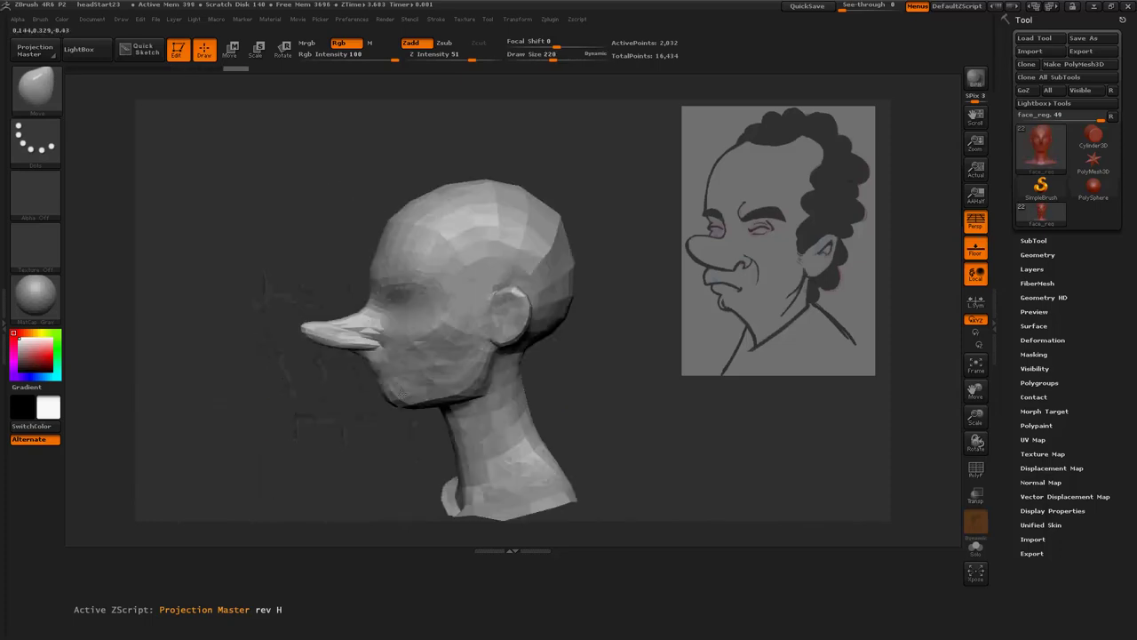
left_click_drag(387, 398, 399, 395)
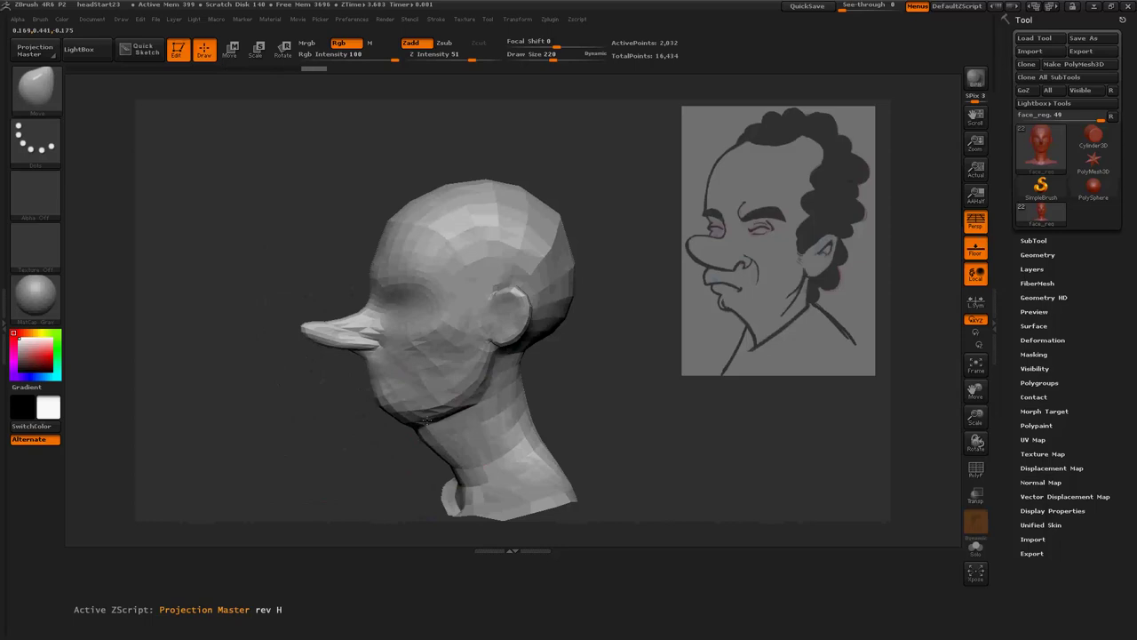
Step: Smooth the head and nose base at brush size 122, then slide the left profile over the sketch
mouse_move(444, 471)
left_mouse_down()
mouse_move(469, 458)
mouse_move(569, 455)
mouse_move(574, 419)
mouse_move(480, 427)
left_mouse_up()
left_click_drag(373, 382, 462, 373, "shift")
key("space")
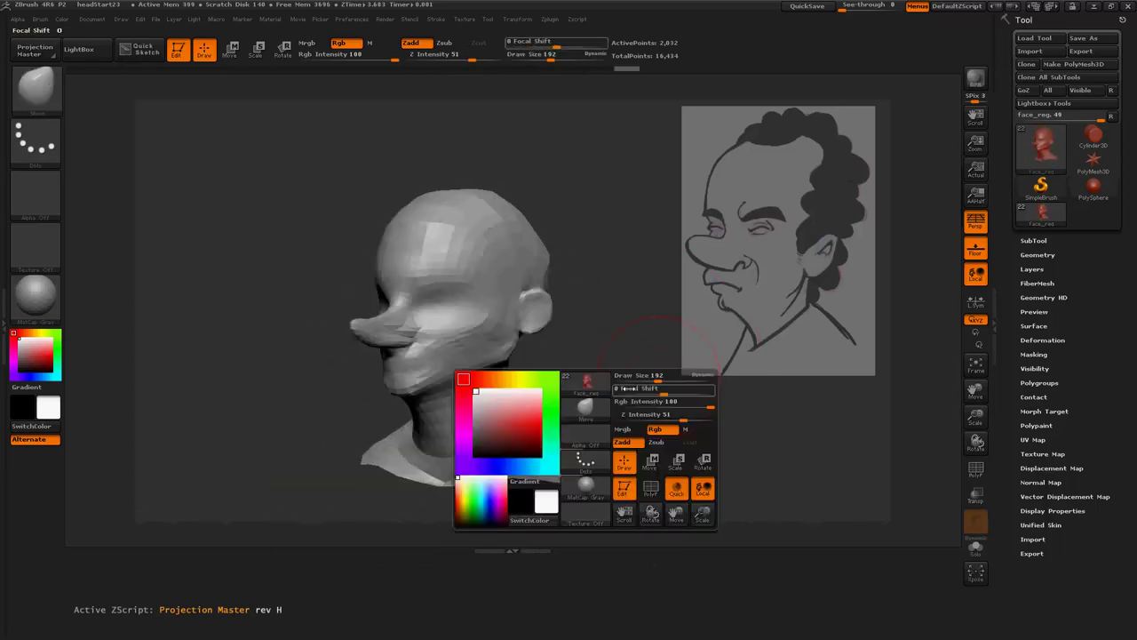
left_click_drag(622, 382, 604, 382)
left_click_drag(467, 393, 417, 391)
left_click_drag(413, 338, 422, 320, "shift")
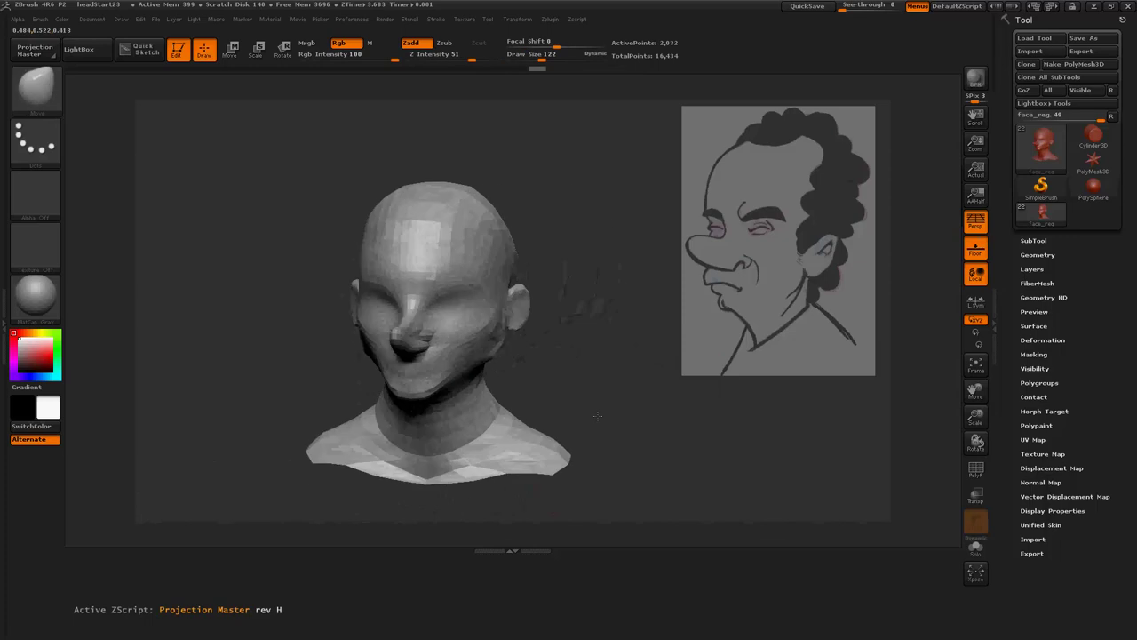
key("space")
left_click_drag(480, 359, 564, 335)
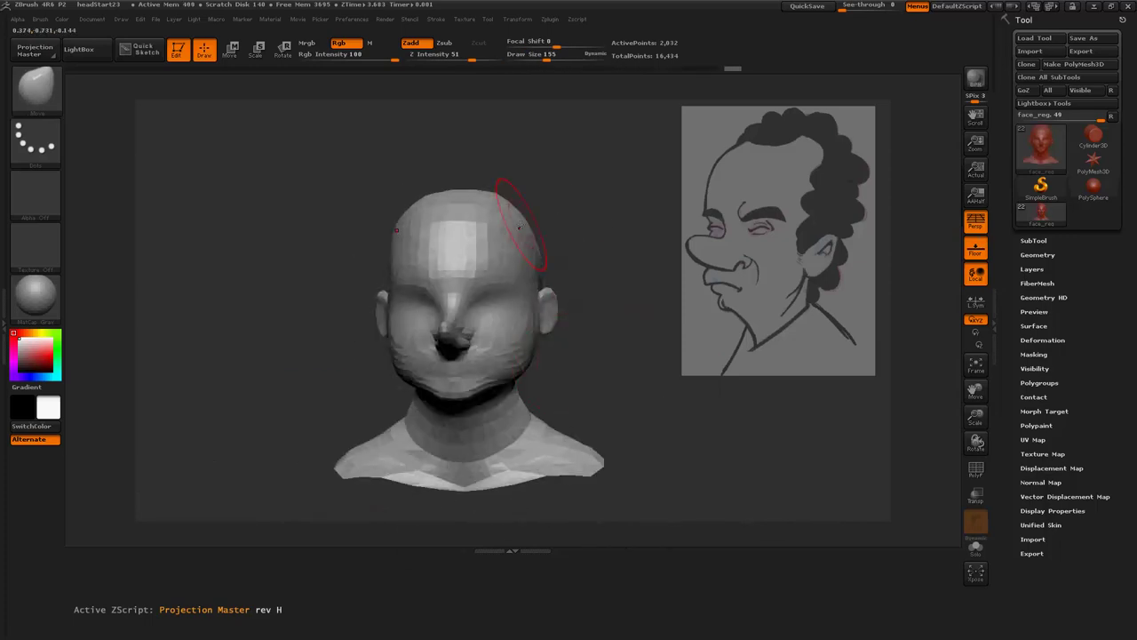
mouse_move(551, 213)
left_mouse_down()
mouse_move(592, 292)
mouse_move(795, 259)
mouse_move(786, 290)
mouse_move(798, 152)
left_mouse_up()
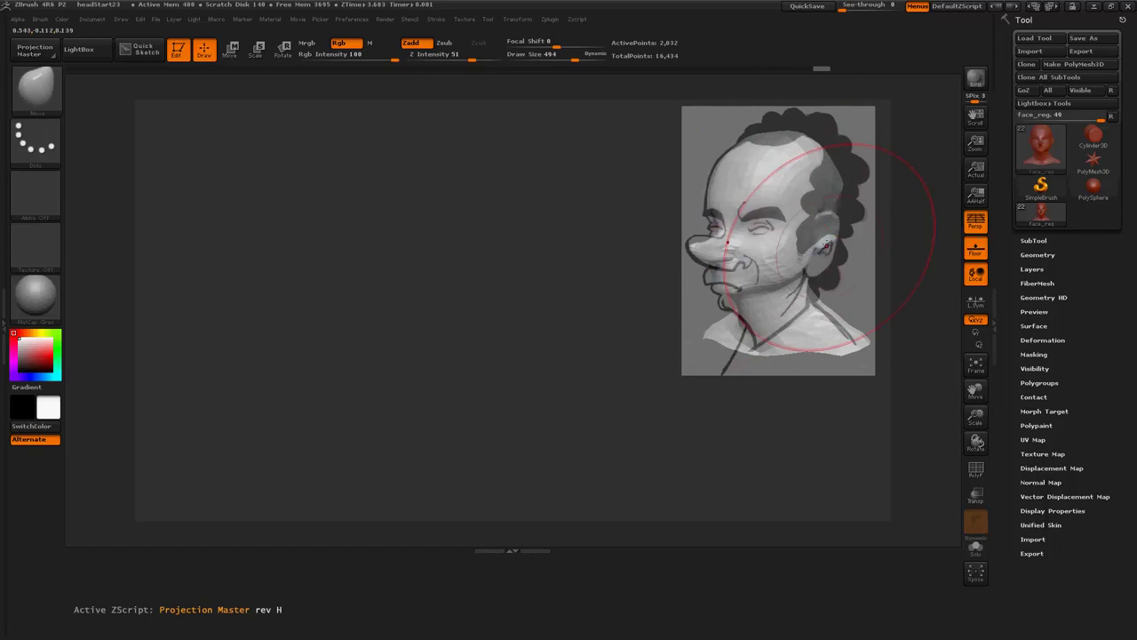
Step: Push the back of the head to fit the sketch, then lift the model off and turn it to left profile
mouse_move(826, 246)
left_mouse_down()
mouse_move(822, 278)
mouse_move(750, 267)
mouse_move(762, 242)
mouse_move(801, 236)
left_mouse_up()
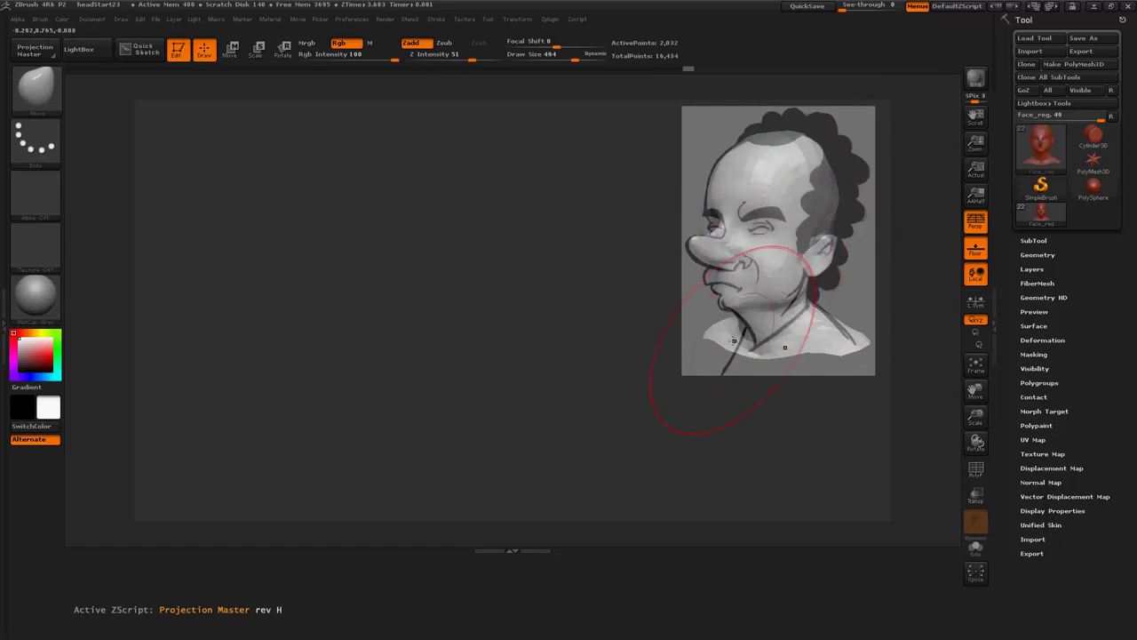
key("g")
mouse_move(574, 345)
left_mouse_down()
mouse_move(595, 307)
mouse_move(439, 288)
left_mouse_up()
key("space")
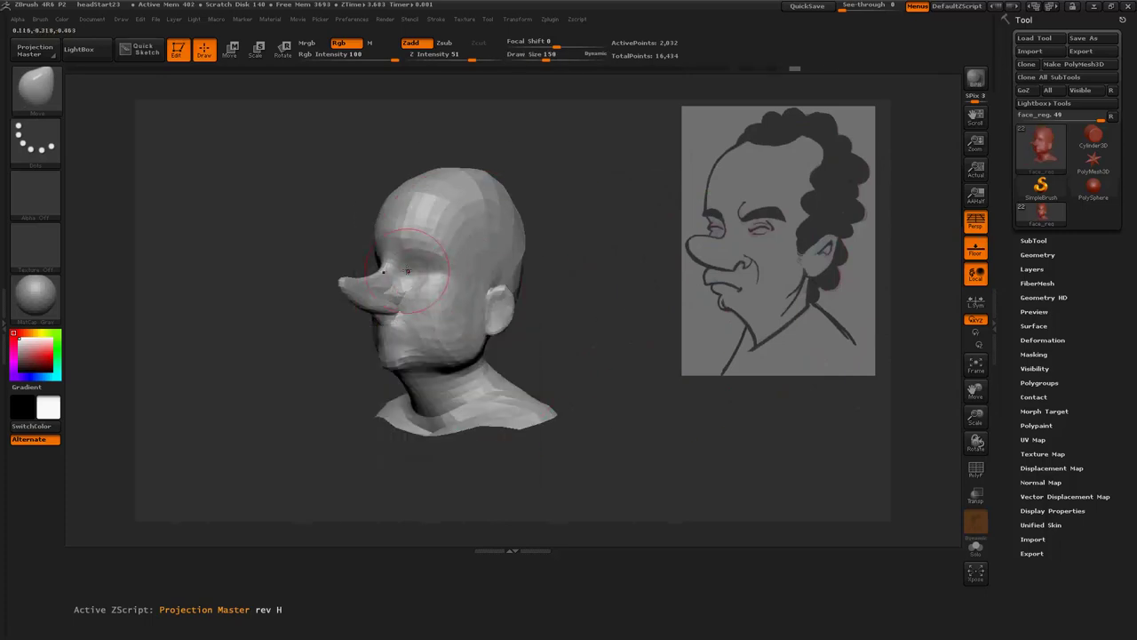
mouse_move(569, 285)
left_mouse_down()
mouse_move(605, 283)
mouse_move(579, 350)
mouse_move(424, 367)
left_mouse_up()
Step: Enlarge the sketch in Spotlight over the head and angle the head to match its profile
key("shift+z")
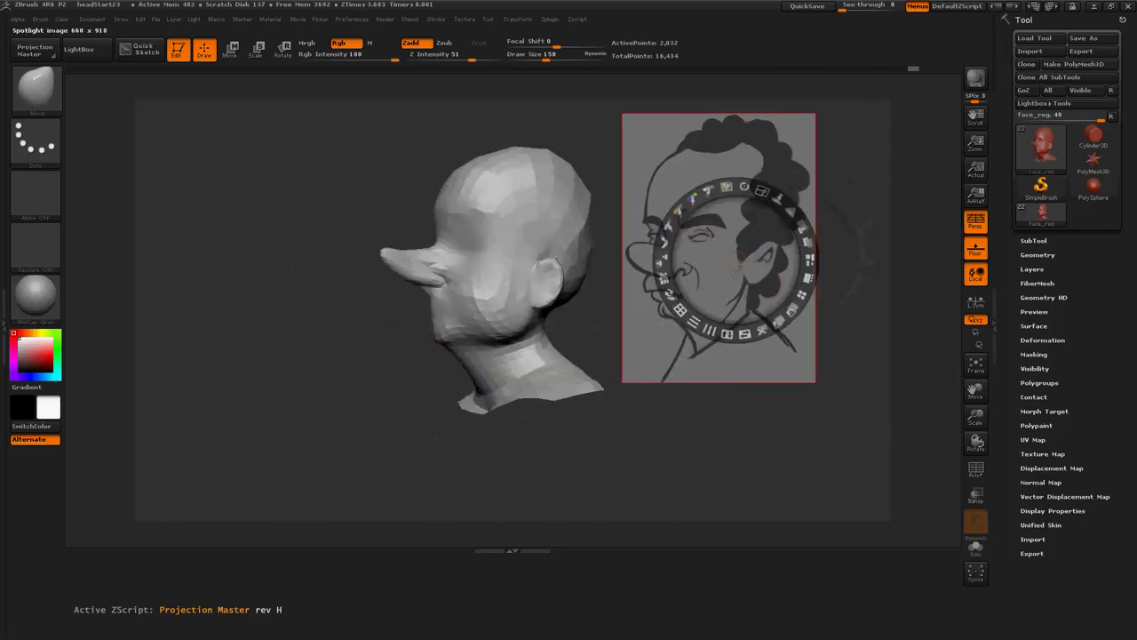
left_click_drag(734, 267, 456, 310)
key("z")
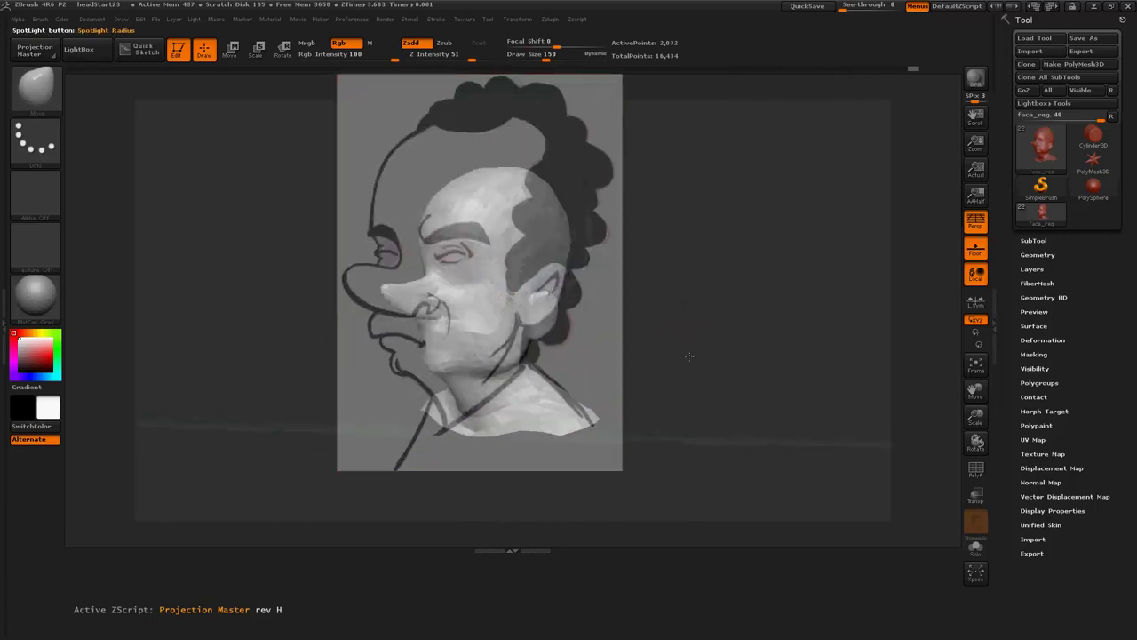
left_click_drag(689, 356, 597, 330)
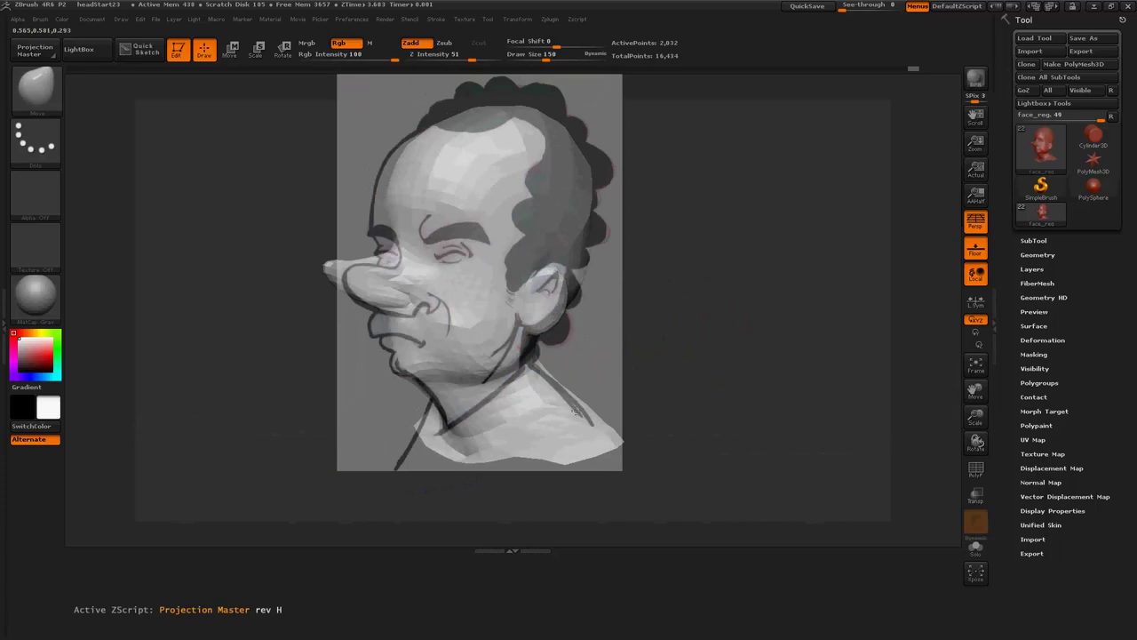
left_click_drag(462, 407, 623, 391)
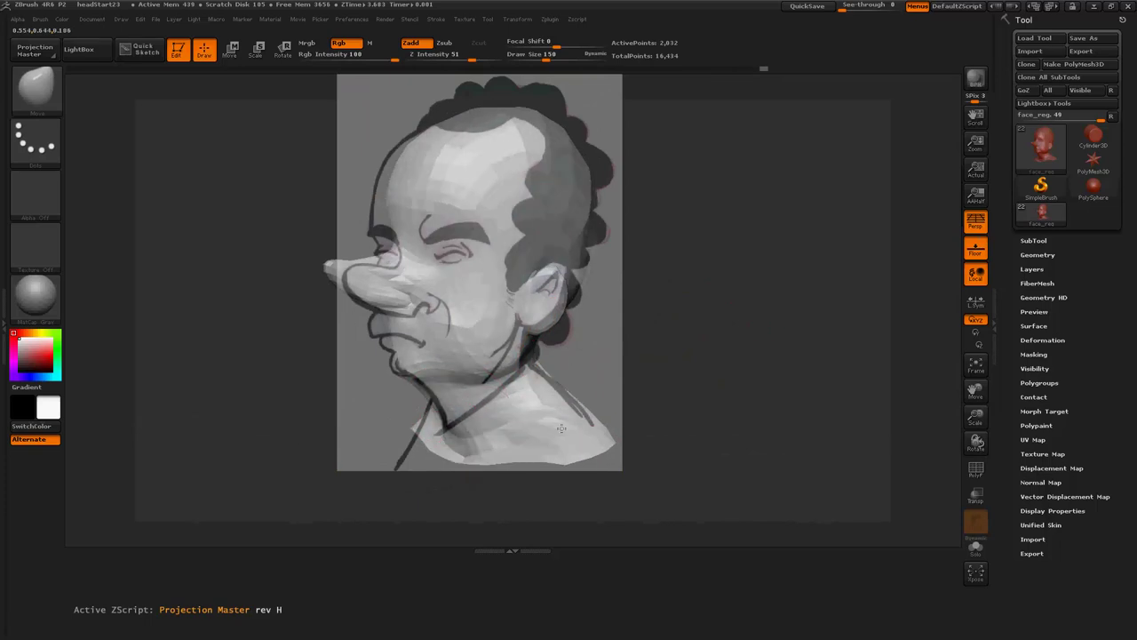
mouse_move(469, 330)
left_mouse_down()
mouse_move(589, 317)
mouse_move(539, 317)
mouse_move(600, 339)
left_mouse_up()
Step: Set the brush size to 175, then shrink the sketch and move it beside the head
key("space")
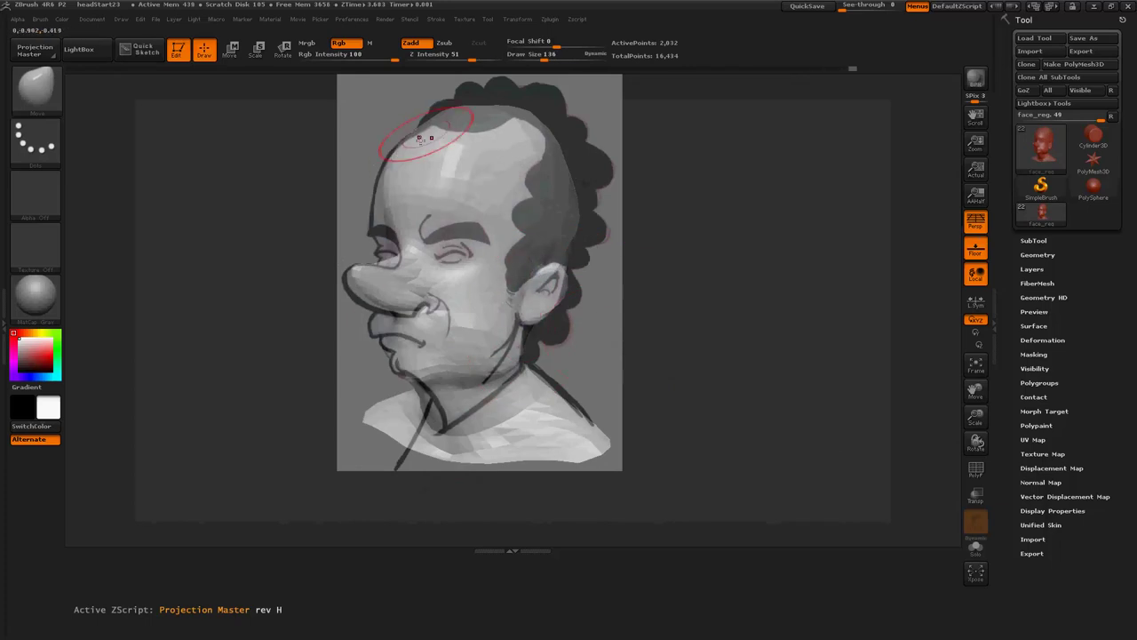
left_click_drag(406, 139, 330, 190)
key("space")
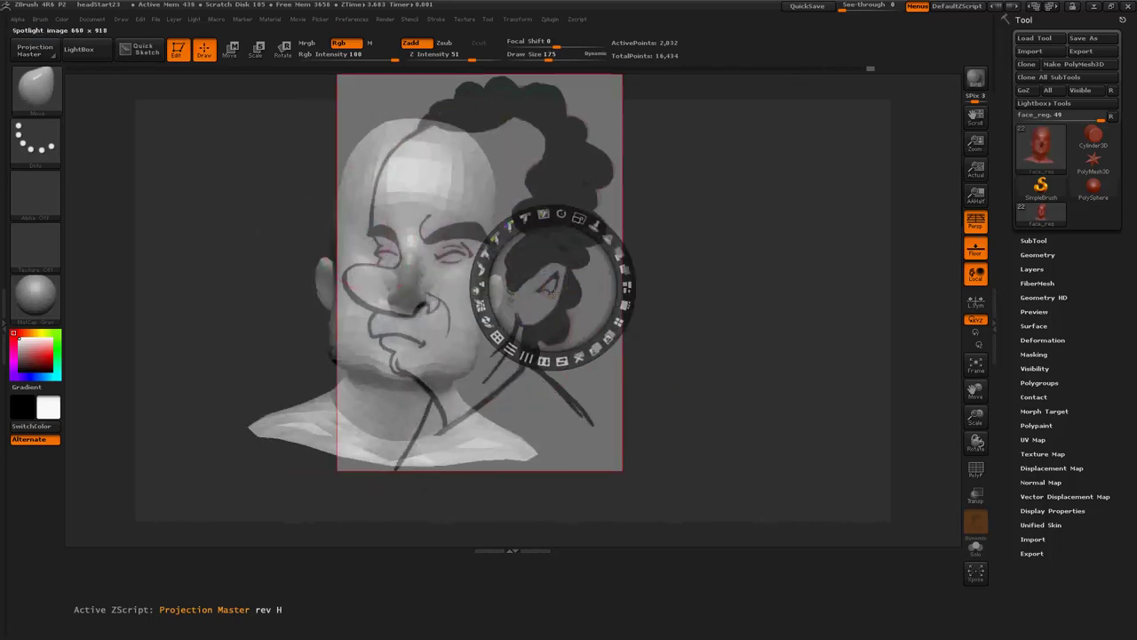
mouse_move(501, 299)
left_mouse_down()
mouse_move(813, 142)
mouse_move(835, 147)
mouse_move(628, 354)
left_mouse_up()
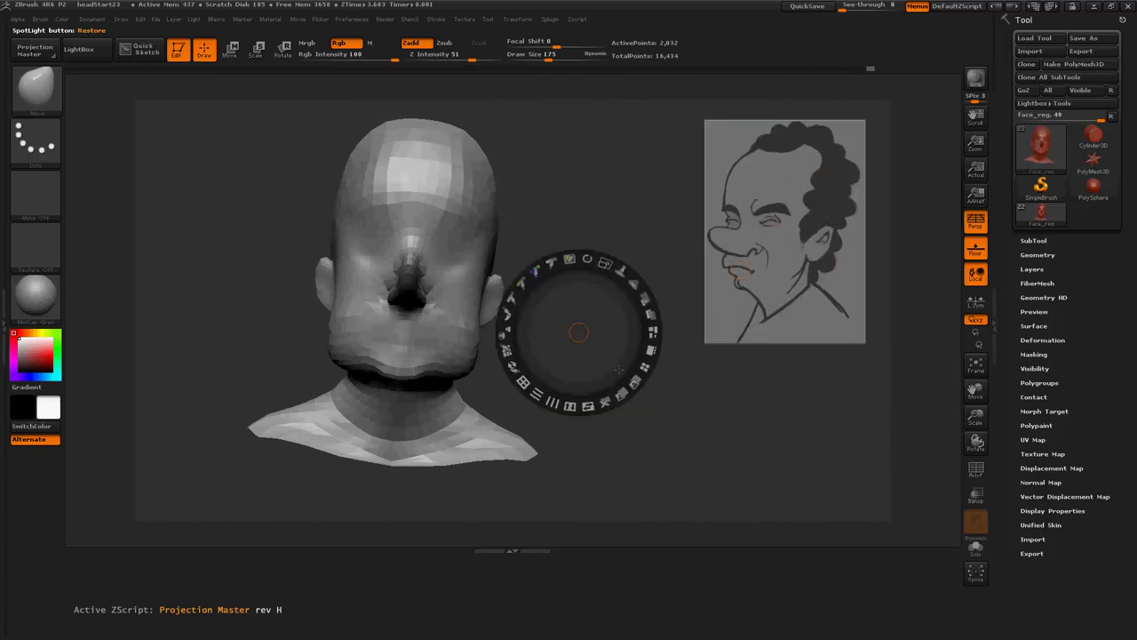
key("z")
key("space")
Step: At brush size 140, check the head from all sides and Divide it in Geometry to 129,121 points
key("space")
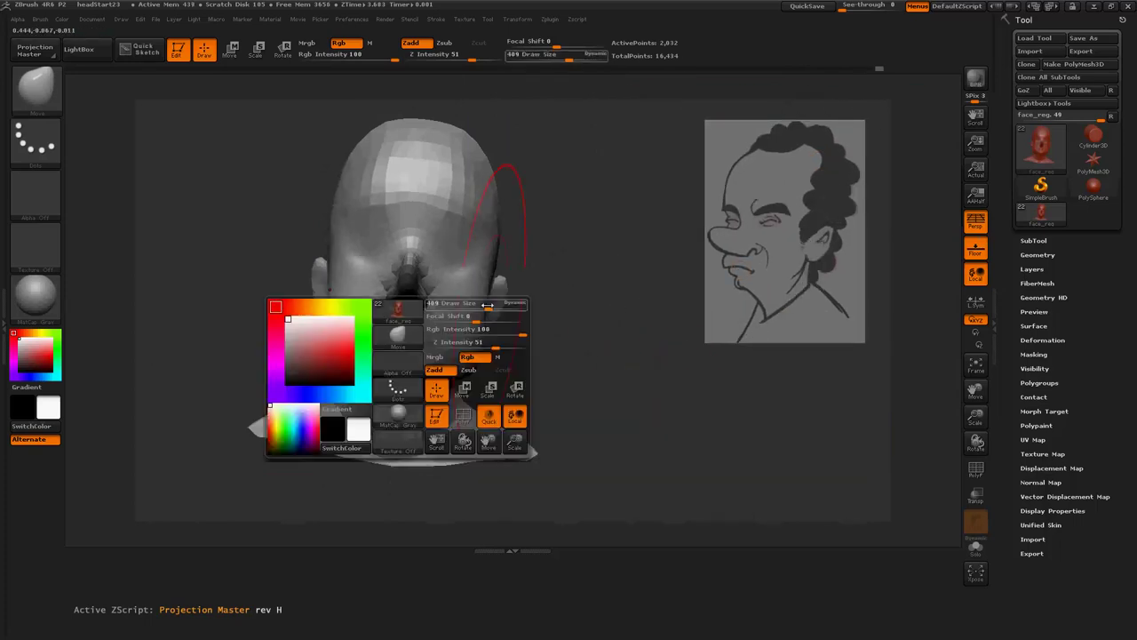
left_click_drag(487, 305, 458, 304)
key("space")
mouse_move(622, 373)
left_mouse_down()
mouse_move(562, 310)
mouse_move(451, 308)
mouse_move(382, 267)
mouse_move(455, 302)
mouse_move(437, 276)
mouse_move(422, 318)
left_mouse_up()
mouse_move(574, 331)
left_mouse_down()
mouse_move(472, 399)
mouse_move(507, 330)
mouse_move(691, 373)
mouse_move(627, 377)
mouse_move(693, 356)
left_mouse_up()
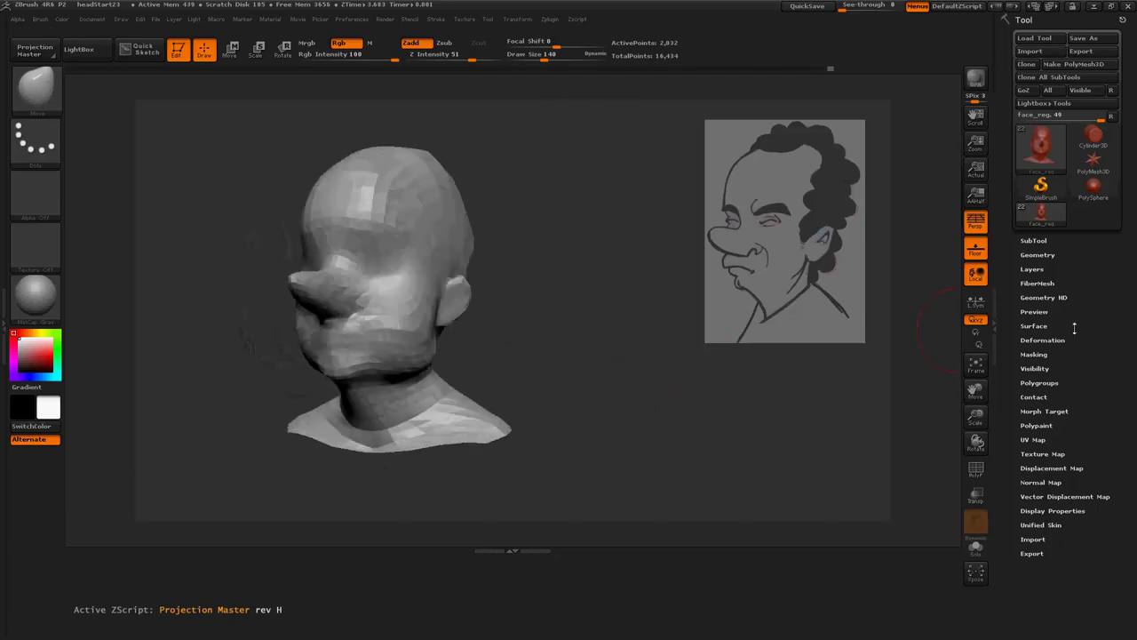
left_click(1037, 255)
left_click(1026, 352)
mouse_move(665, 400)
left_mouse_down()
mouse_move(533, 353)
mouse_move(583, 360)
left_mouse_up()
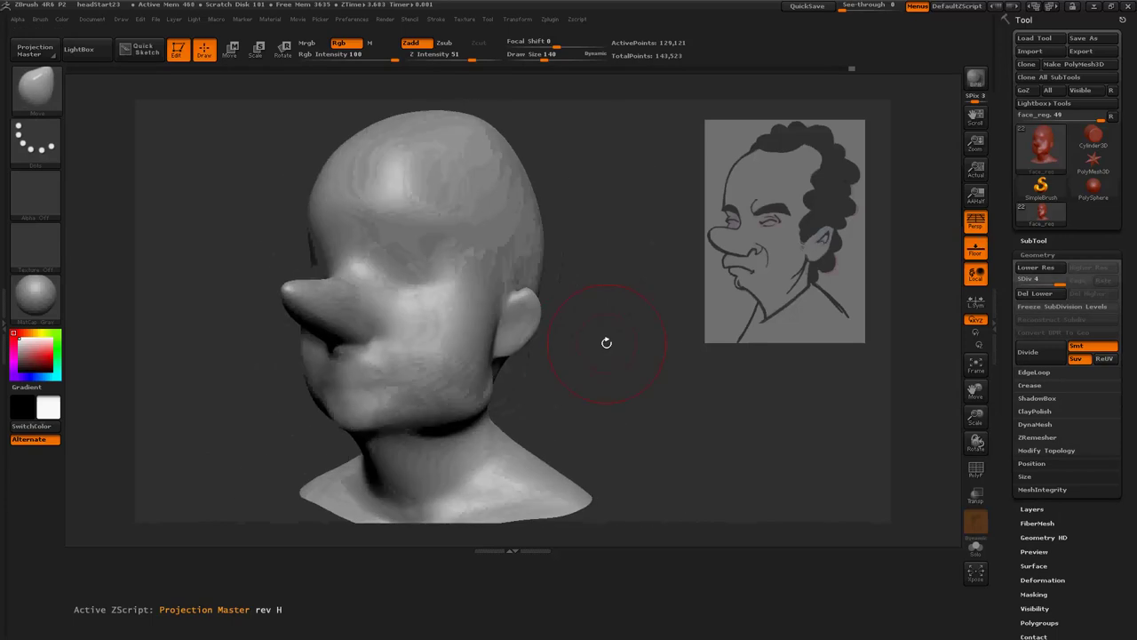
Step: Build up a fold on the cheek beside the nose with ClayBuildup and smooth it into a soft mass
key("b")
key("c")
key("b")
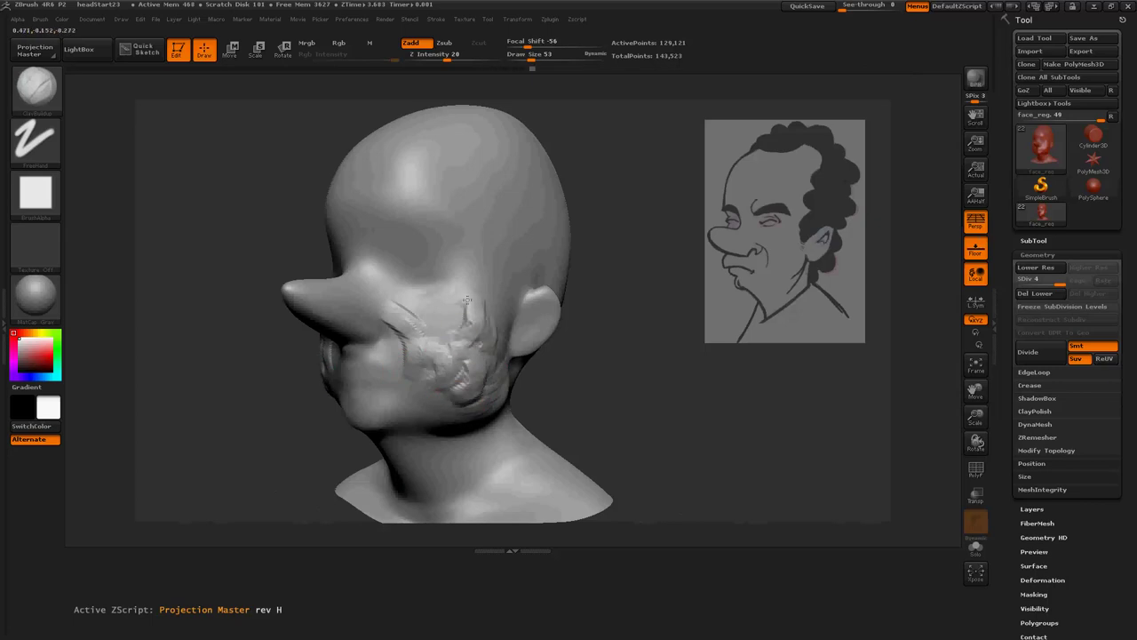
left_click_drag(466, 300, 472, 328, "shift")
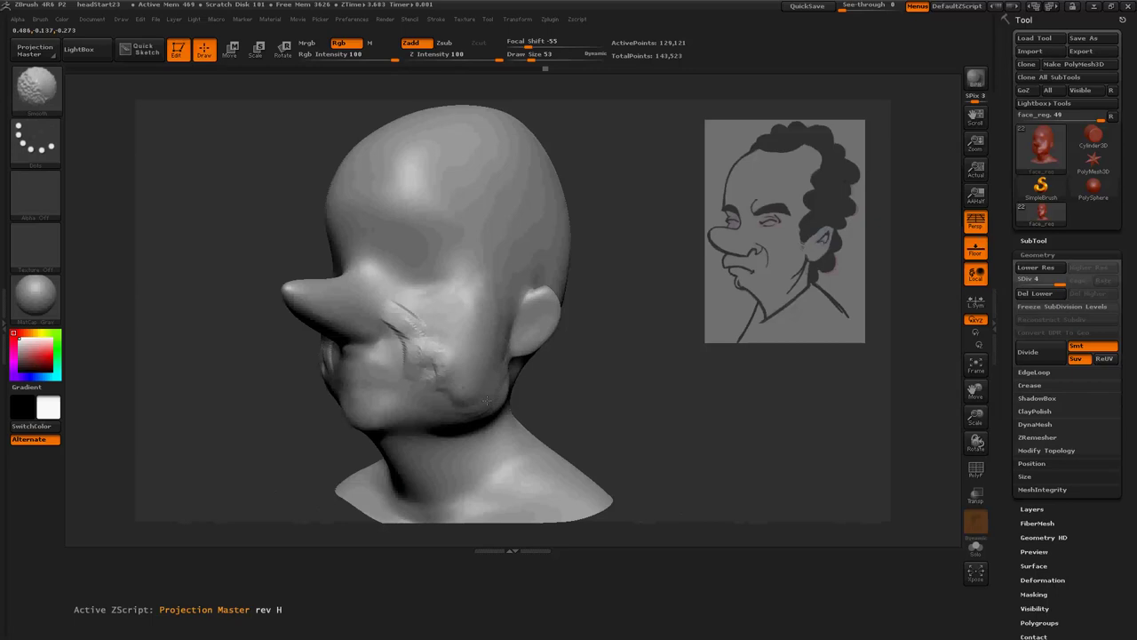
left_click_drag(432, 305, 435, 328, "shift")
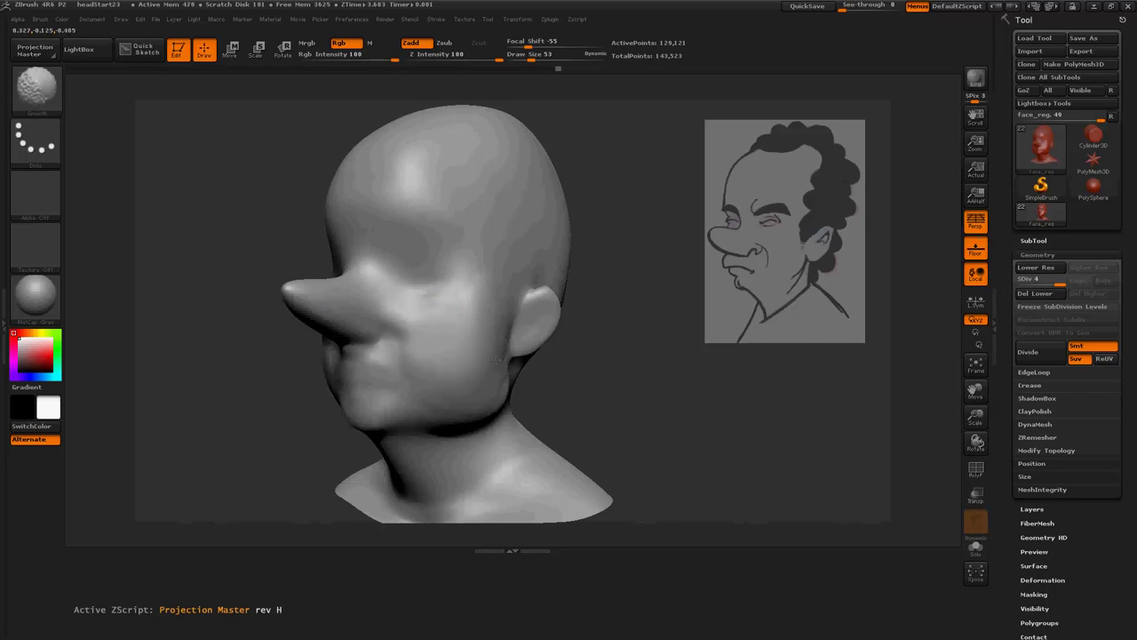
mouse_move(444, 389)
left_mouse_down()
mouse_move(456, 254)
mouse_move(476, 290)
left_mouse_up()
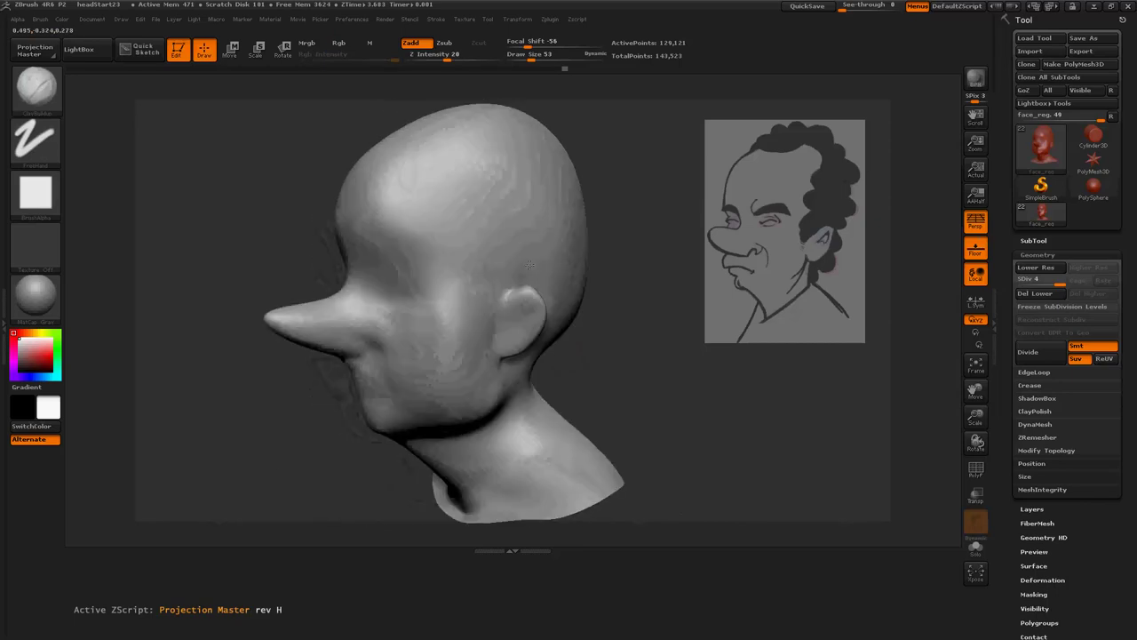
Step: Drop to subdivision level 1 and enlarge the sketch over the side-view head to compare
key("shift+d")
key("shift+d")
key("shift+d")
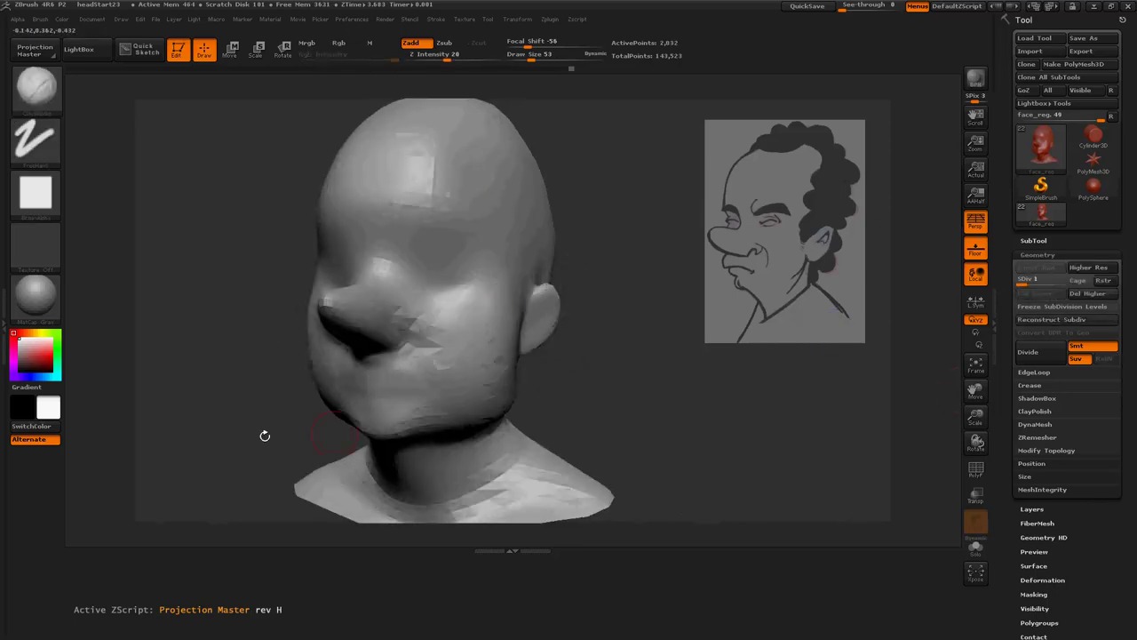
mouse_move(264, 436)
left_mouse_down()
mouse_move(622, 355)
mouse_move(569, 373)
mouse_move(698, 310)
mouse_move(719, 279)
left_mouse_up()
key("space")
key("space")
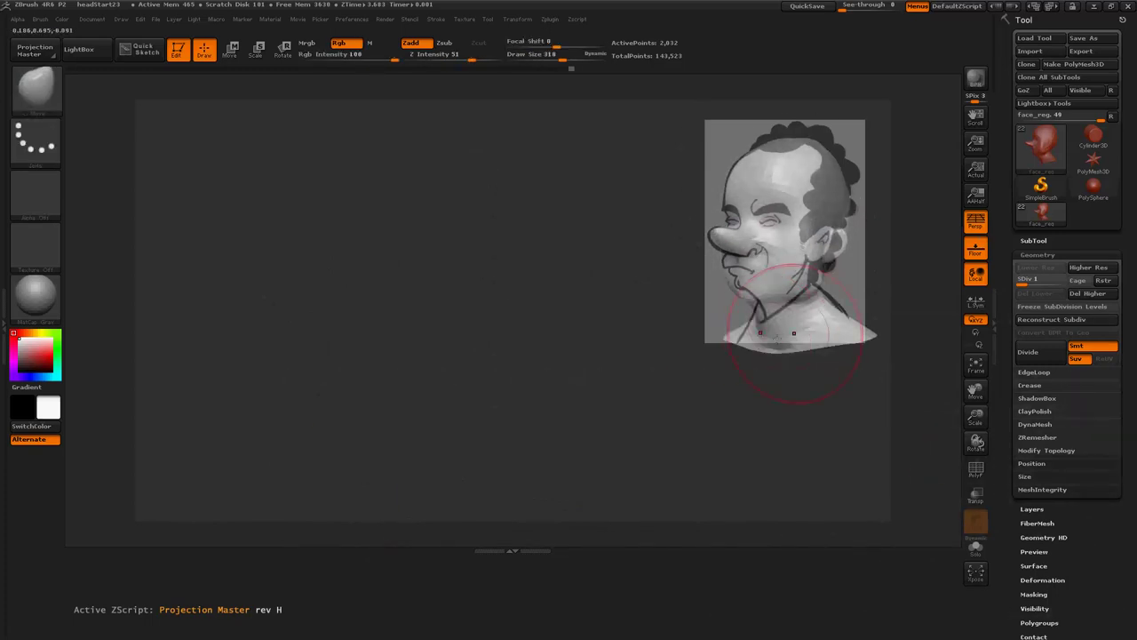
key("z")
left_click_drag(793, 333, 508, 343)
left_click_drag(539, 228, 586, 205)
mouse_move(560, 249)
left_mouse_down()
mouse_move(736, 400)
mouse_move(581, 367)
left_mouse_up()
key("z")
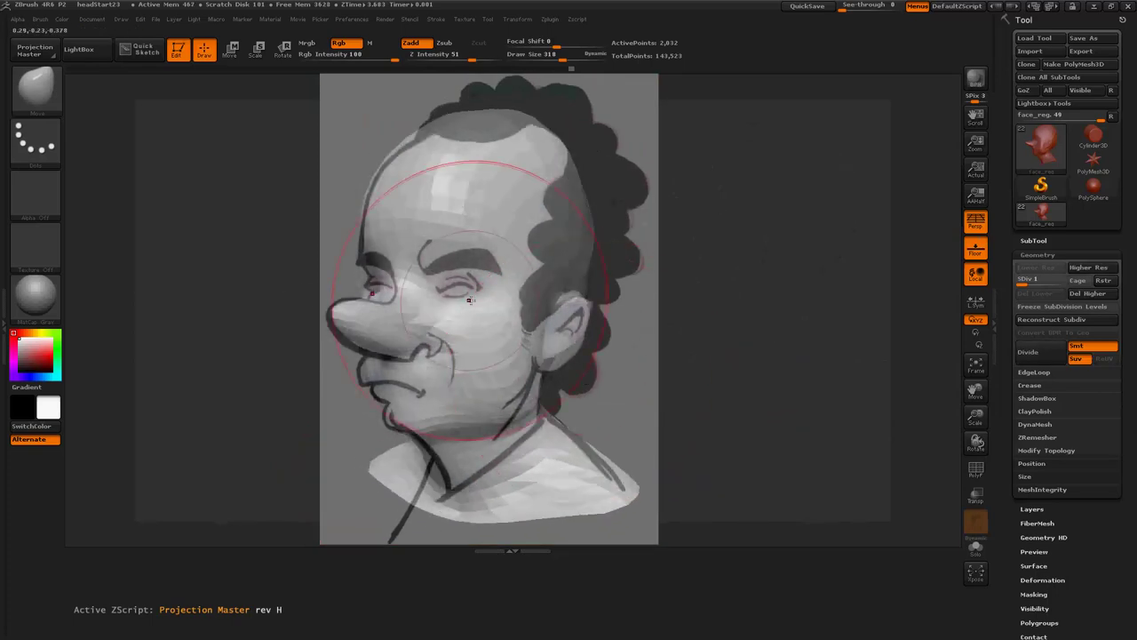
Step: Show the PolyFrame wireframe, set brush size 72, and tile the sketch reference top-right
key("shift+f")
key("space")
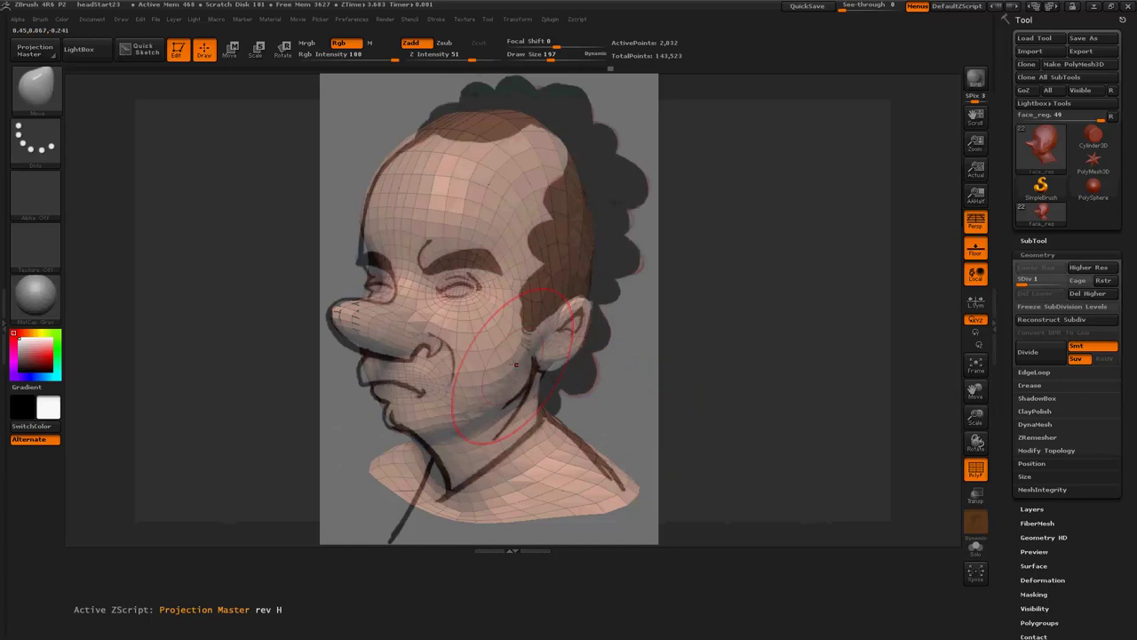
key("space")
key("space")
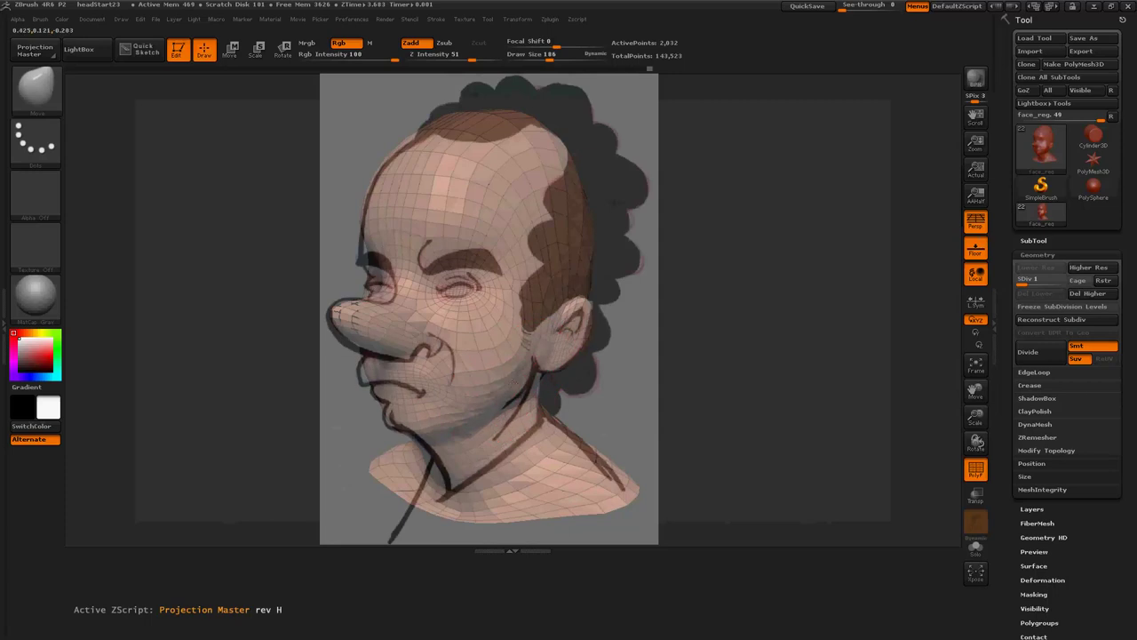
key("z")
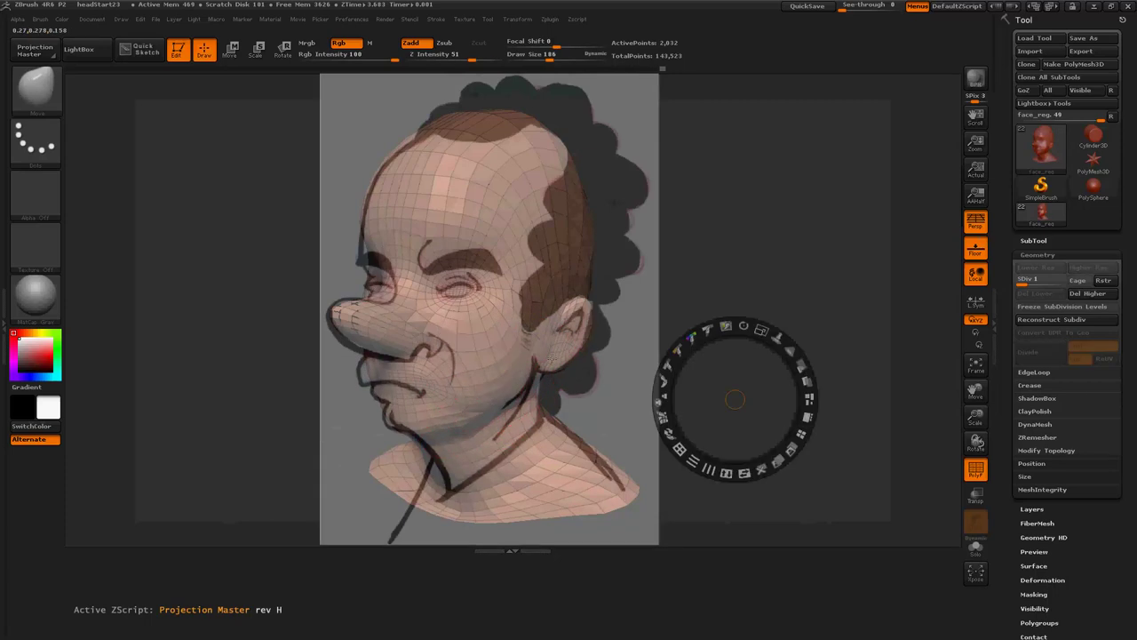
left_click(836, 332)
Step: Close the reference options, hide the wireframe, and subdivide the head to level 4
key("z")
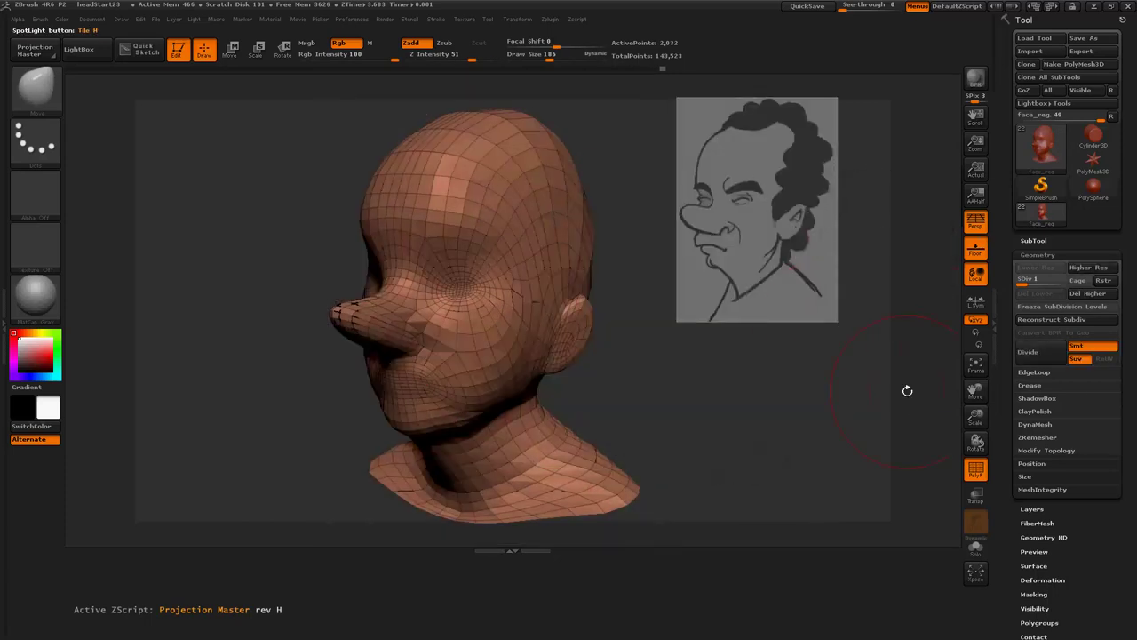
key("shift+f")
key("ctrl+d")
key("ctrl+d")
key("ctrl+d")
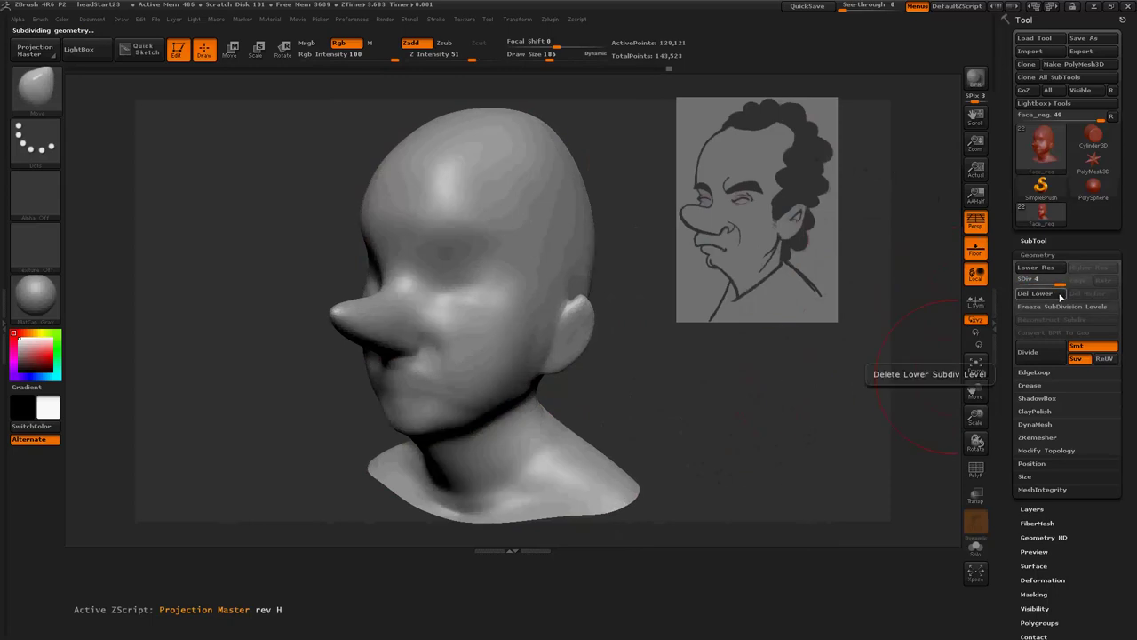
mouse_move(740, 372)
left_mouse_down()
mouse_move(771, 365)
mouse_move(738, 367)
mouse_move(716, 328)
mouse_move(738, 338)
mouse_move(666, 356)
left_mouse_up()
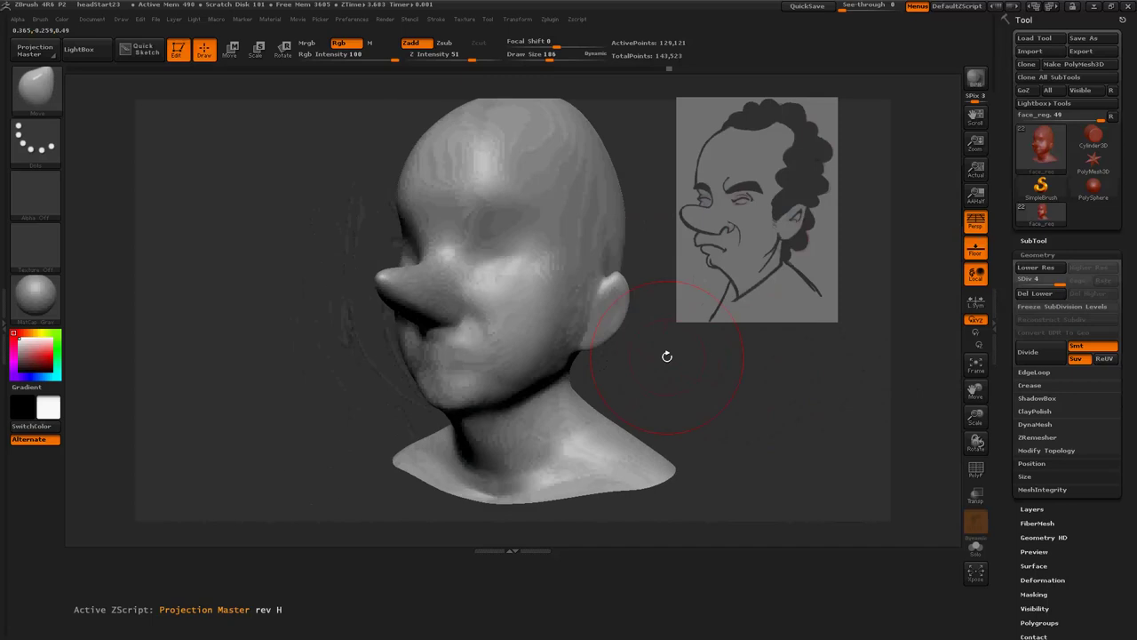
Step: Sculpt a band around the neck with ClayBuildup and smooth the neck and jaw area
key("b")
key("c")
key("b")
mouse_move(469, 380)
left_mouse_down()
mouse_move(622, 394)
mouse_move(503, 410)
left_mouse_up()
left_click_drag(627, 356, 603, 388, "shift")
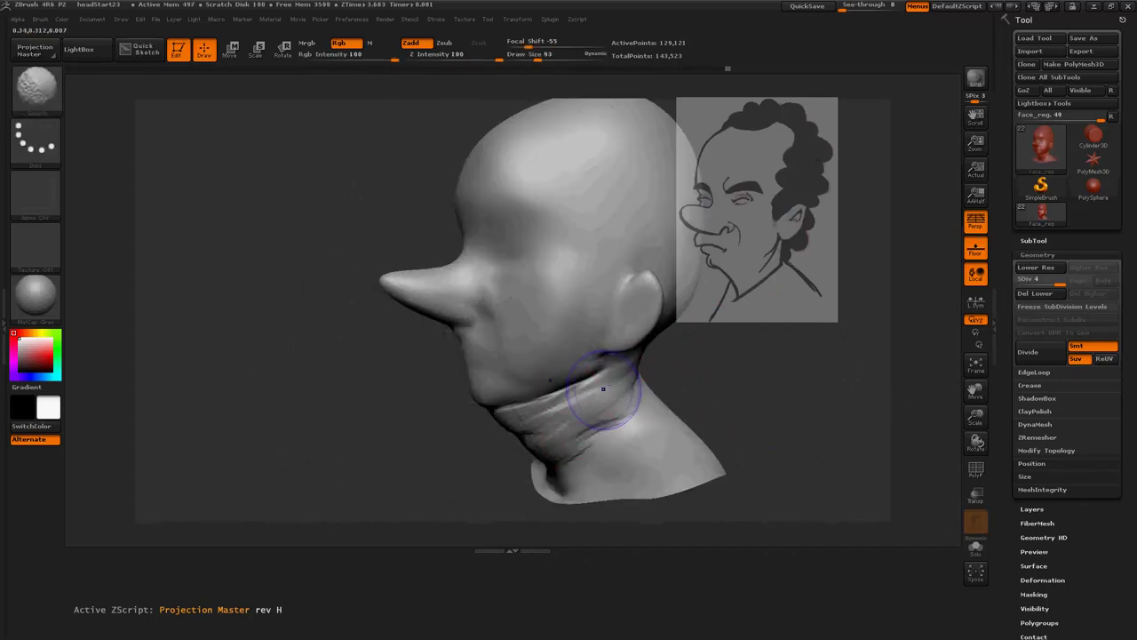
left_click_drag(507, 447, 654, 418, "shift")
key("space")
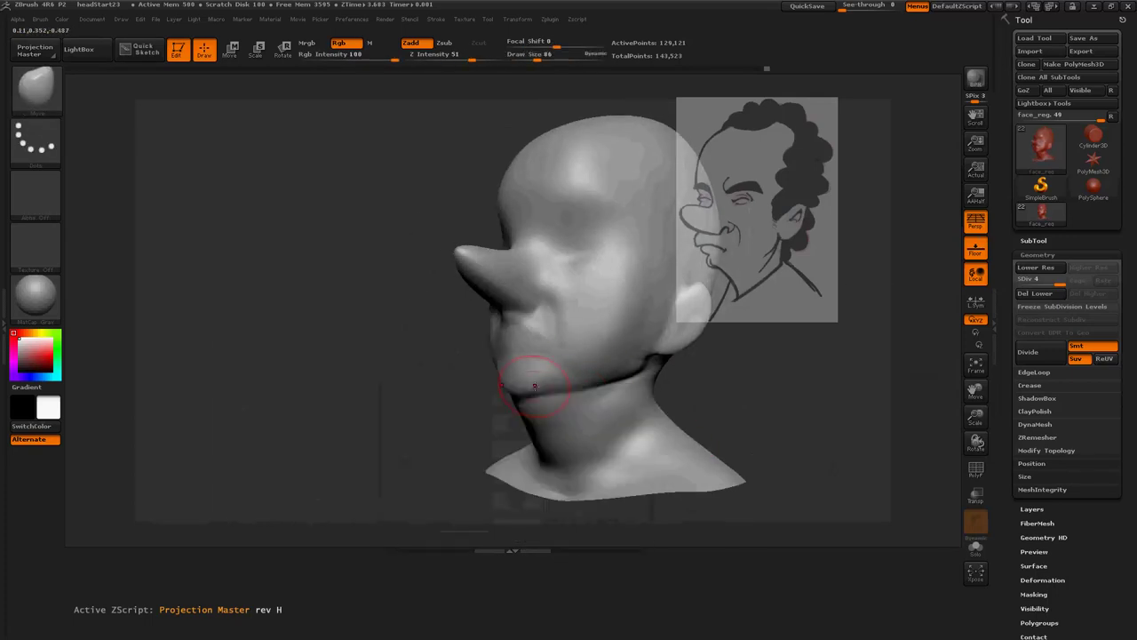
mouse_move(533, 391)
left_mouse_down("shift")
mouse_move(571, 406)
mouse_move(501, 380)
left_mouse_up("shift")
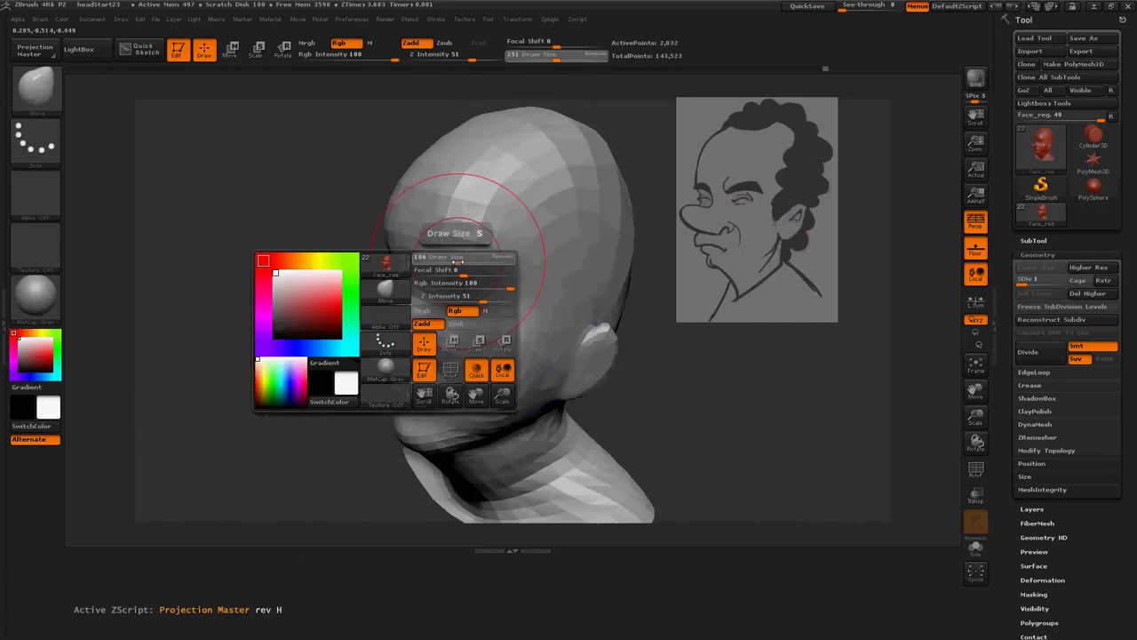
Step: Deepen the brow ridge over heavy closed eyelids, then subdivide back to 129,121 points
left_click_drag(482, 267, 445, 276)
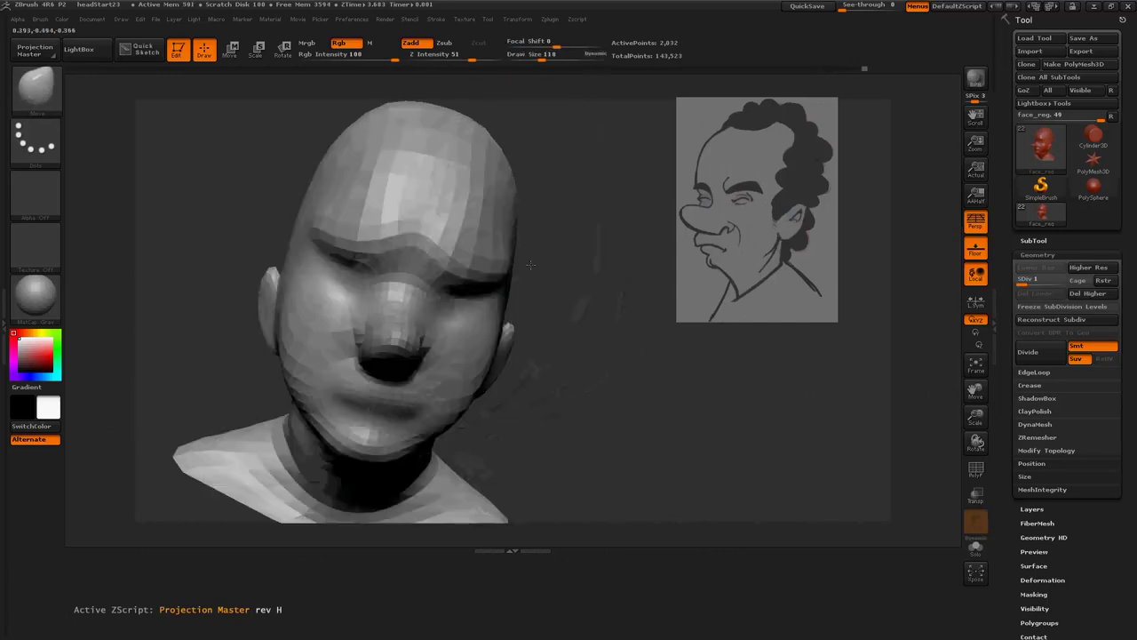
key("d")
key("d")
key("d")
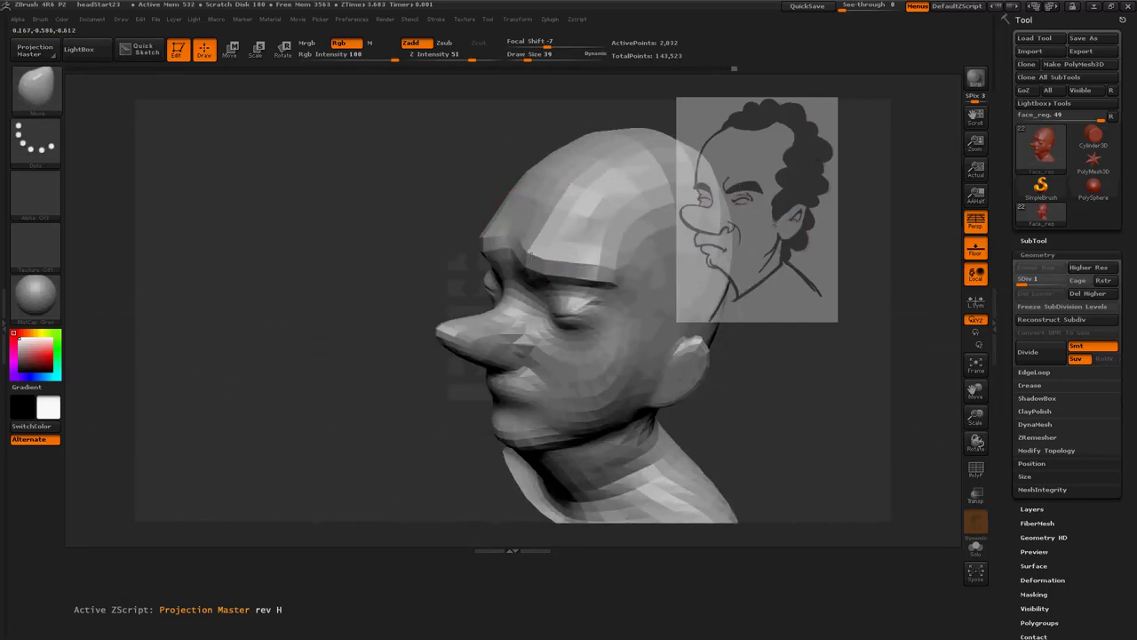
left_click_drag(731, 400, 638, 411)
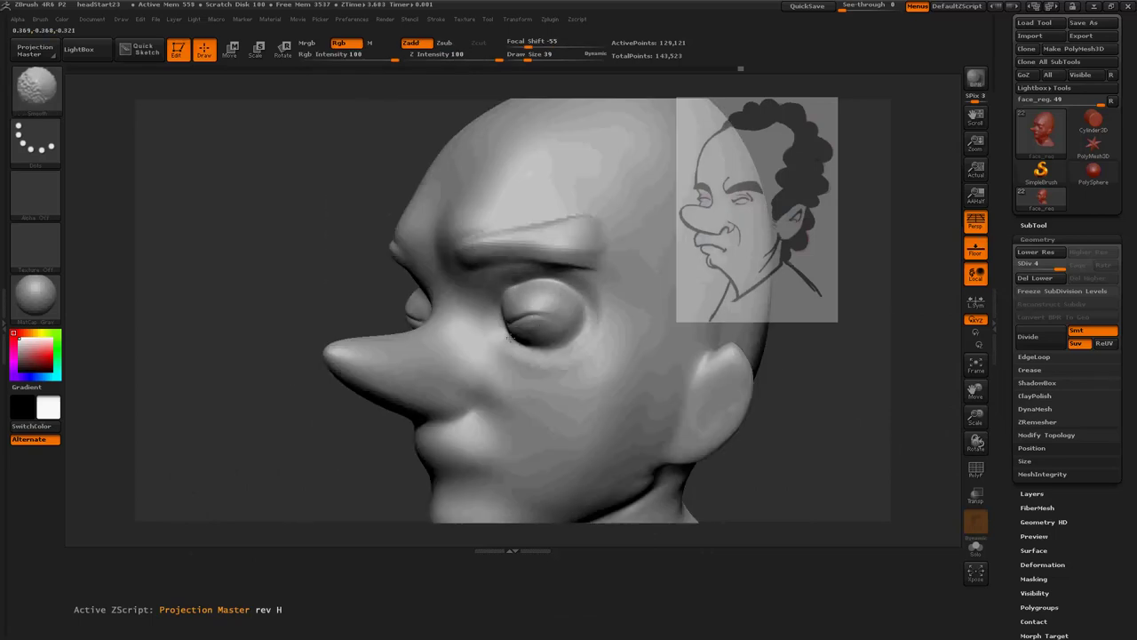
Step: Carve Dam_Standard creases along both closed eyelids, checking them from front and three-quarter views
left_click_drag(560, 319, 500, 323)
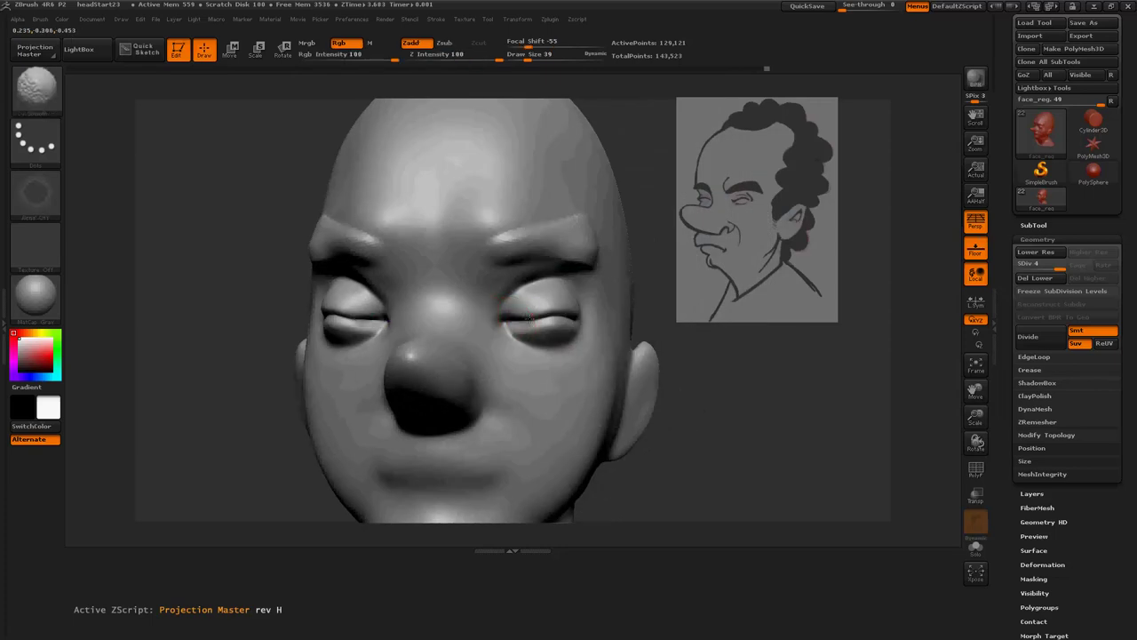
left_click_drag(518, 322, 593, 308)
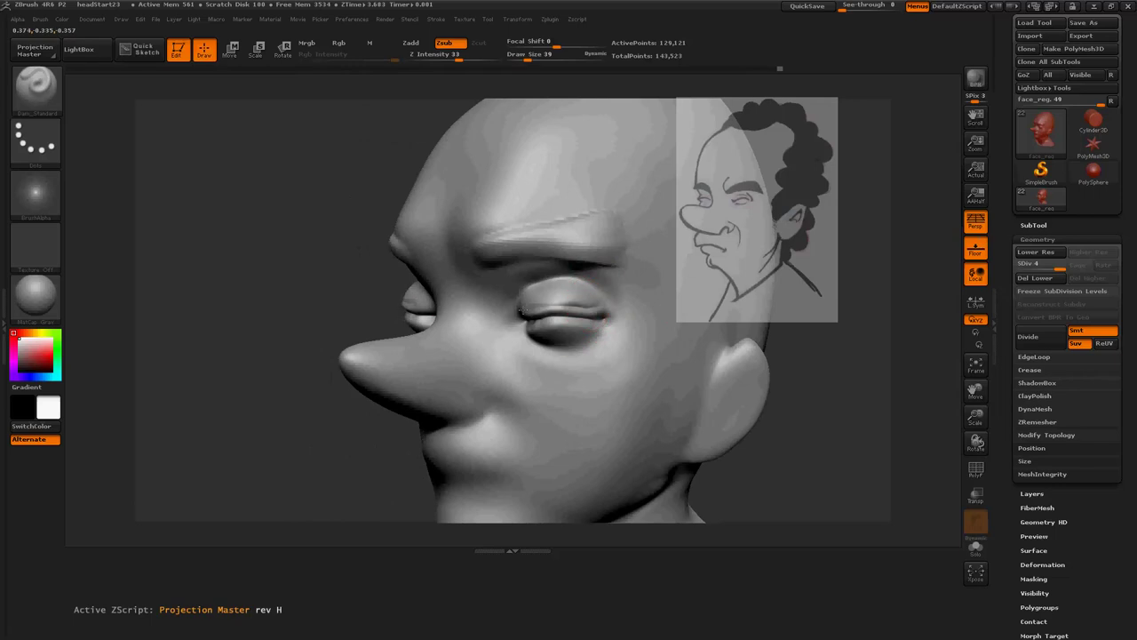
mouse_move(586, 328)
left_mouse_down()
mouse_move(564, 328)
mouse_move(655, 302)
left_mouse_up()
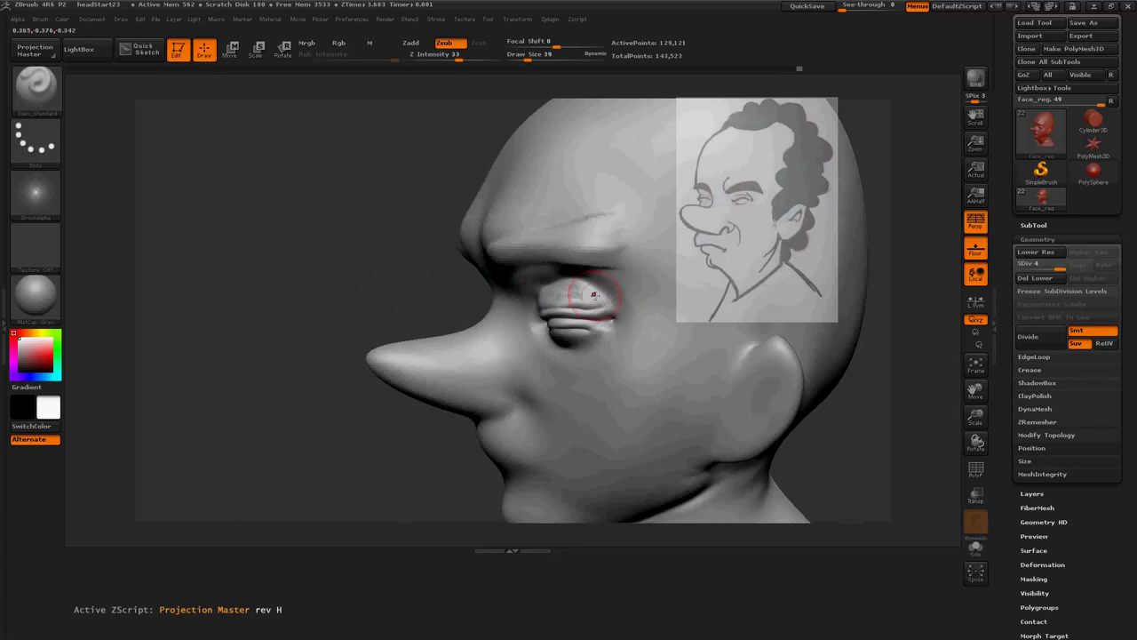
left_click_drag(552, 355, 502, 320)
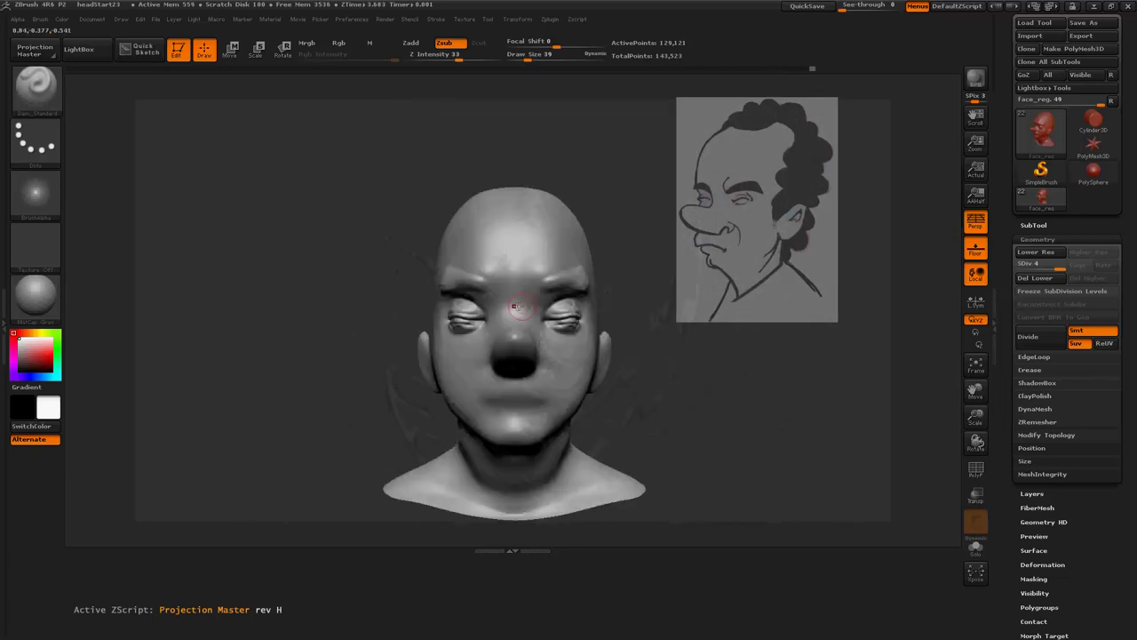
Step: Smooth away the bump on the cheek
key("b")
key("c")
key("b")
key("space")
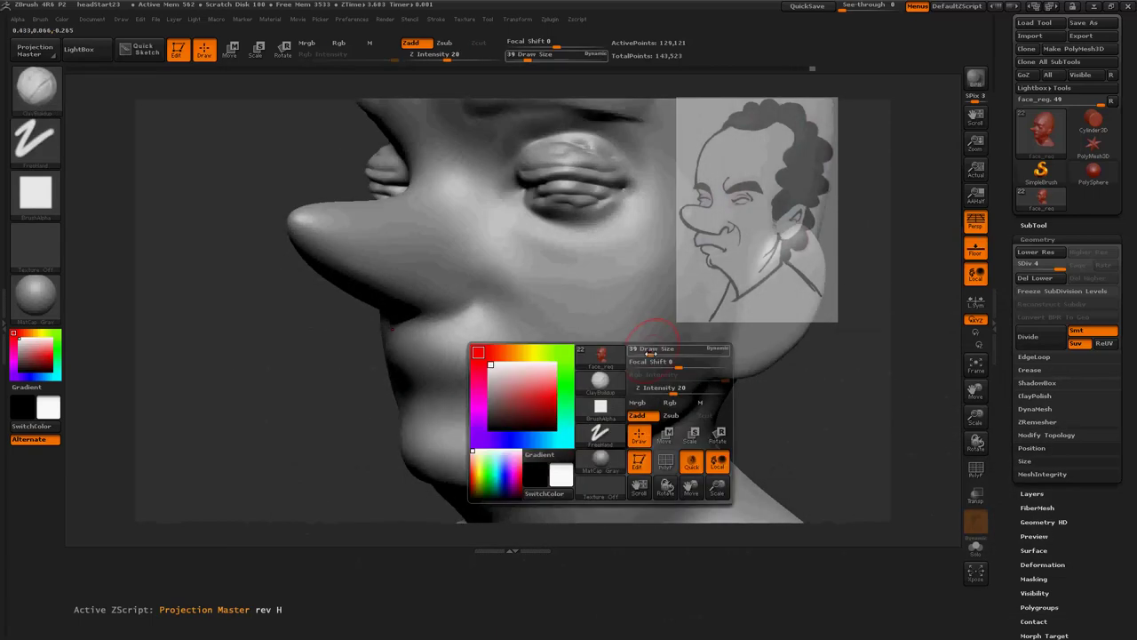
left_click_drag(469, 266, 431, 266, "shift")
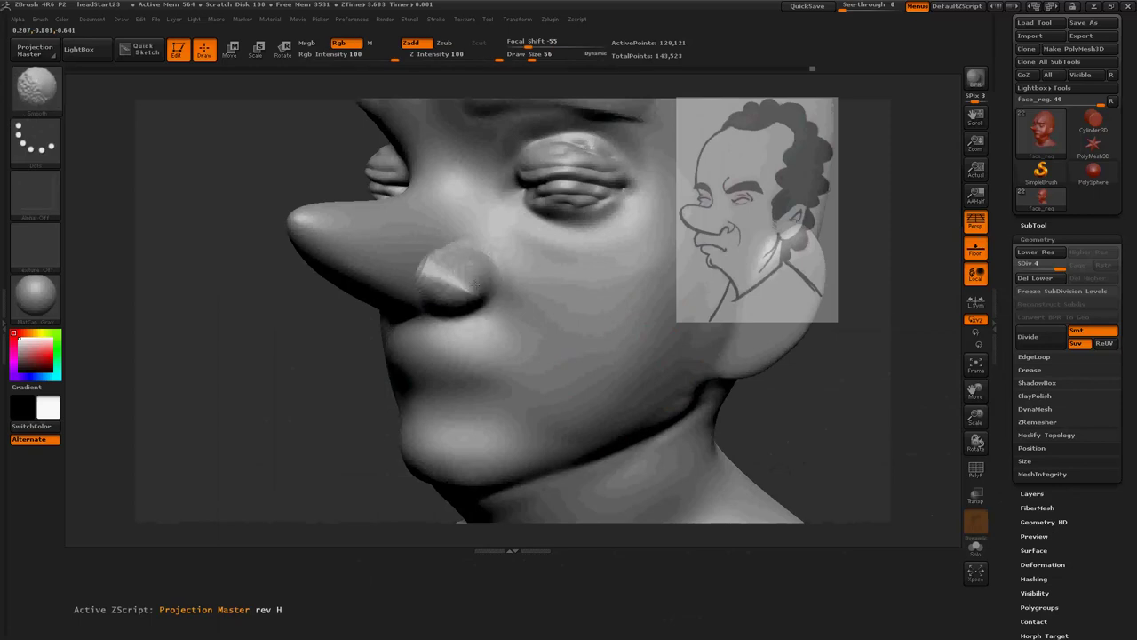
left_click_drag(554, 305, 415, 306)
Step: At brush size 26, build up the nostril rim under the nose with ClayBuildup
key("space")
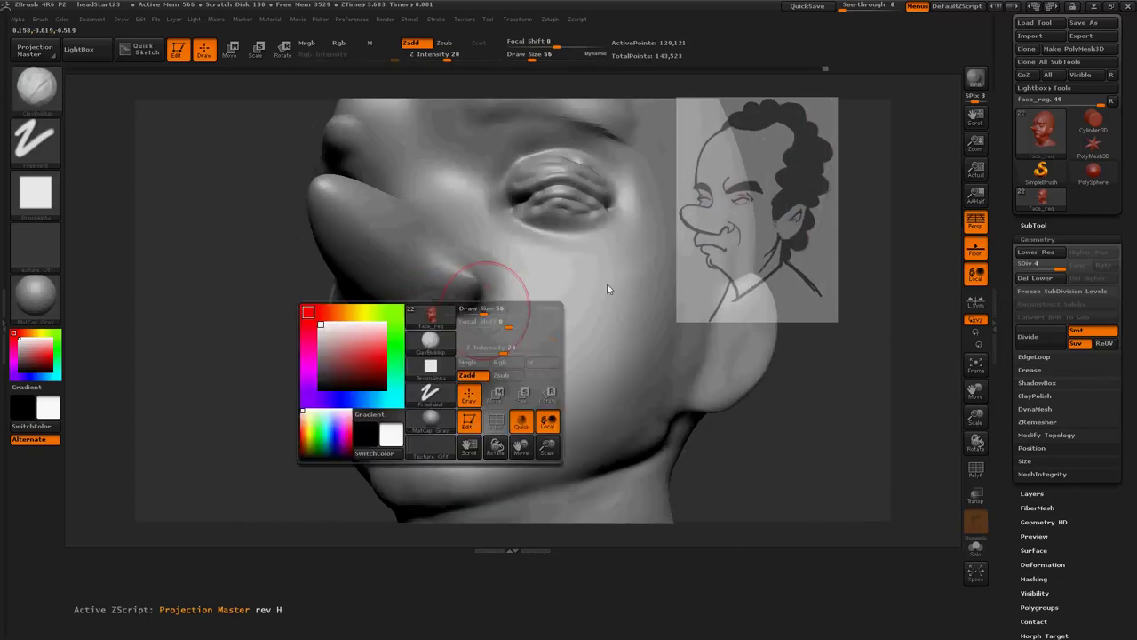
left_click_drag(497, 307, 462, 307)
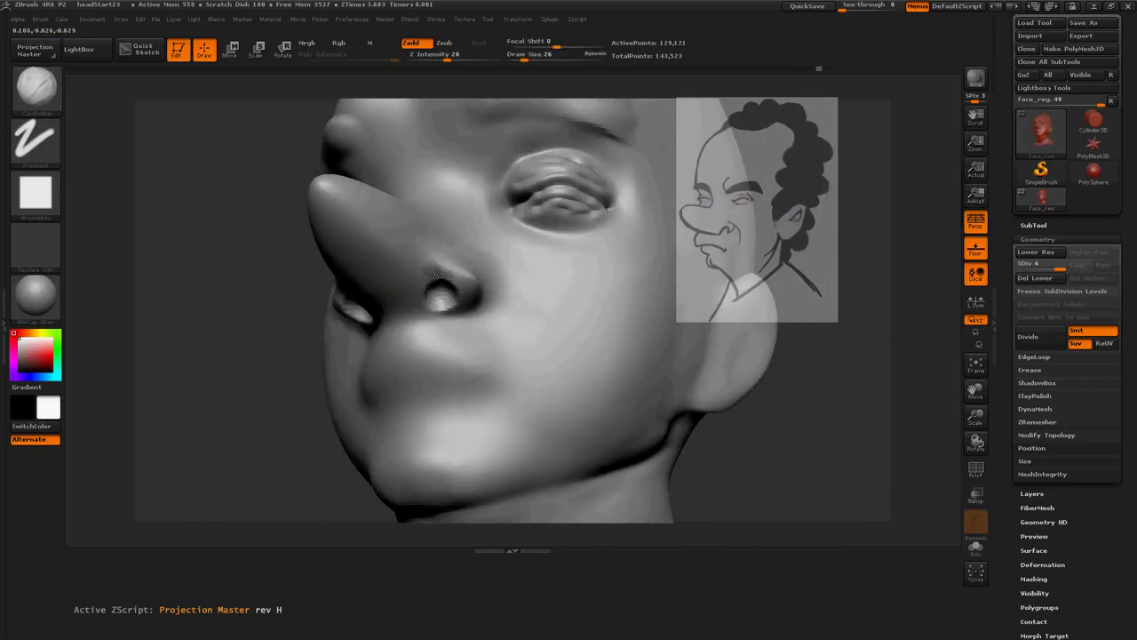
key("b")
key("s")
key("t")
left_click_drag(222, 355, 413, 268)
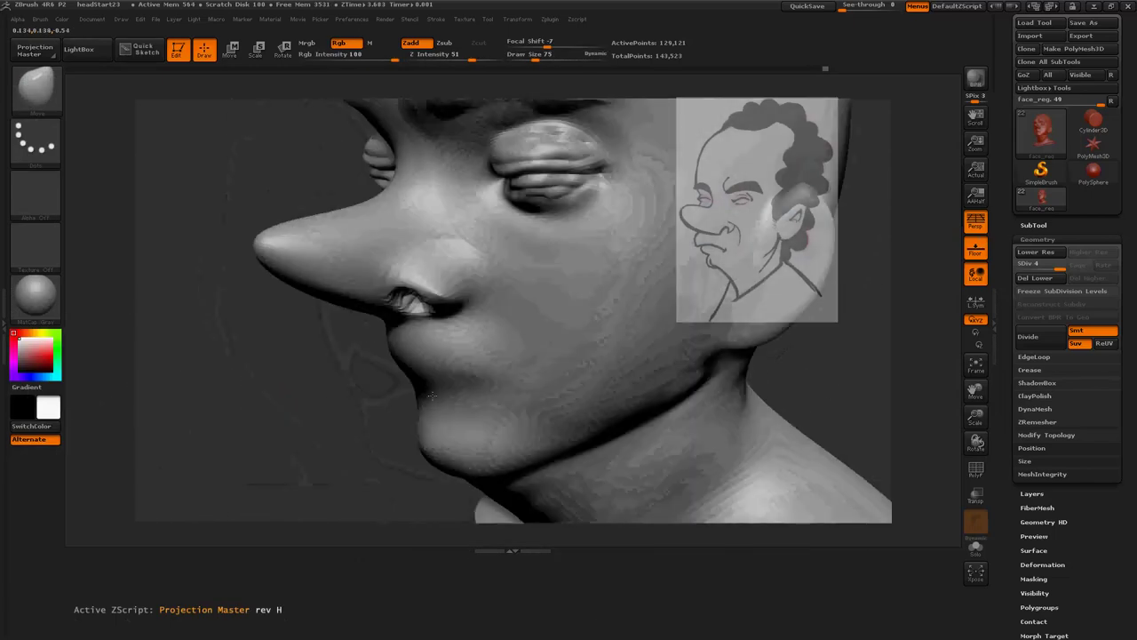
key("b")
key("d")
key("s")
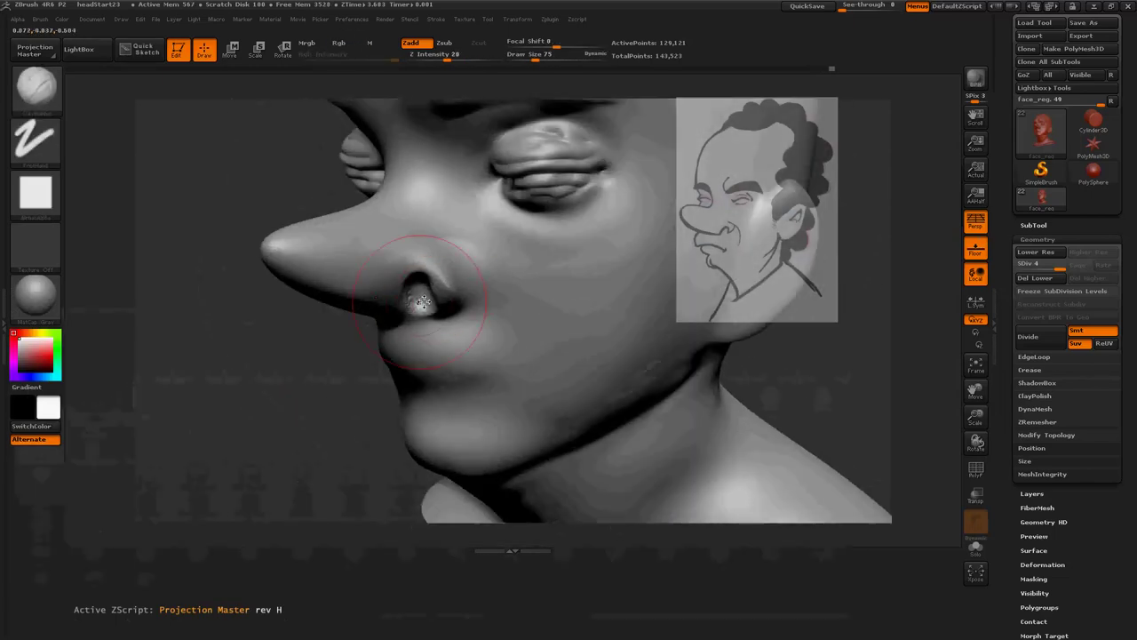
left_click_drag(415, 313, 450, 363)
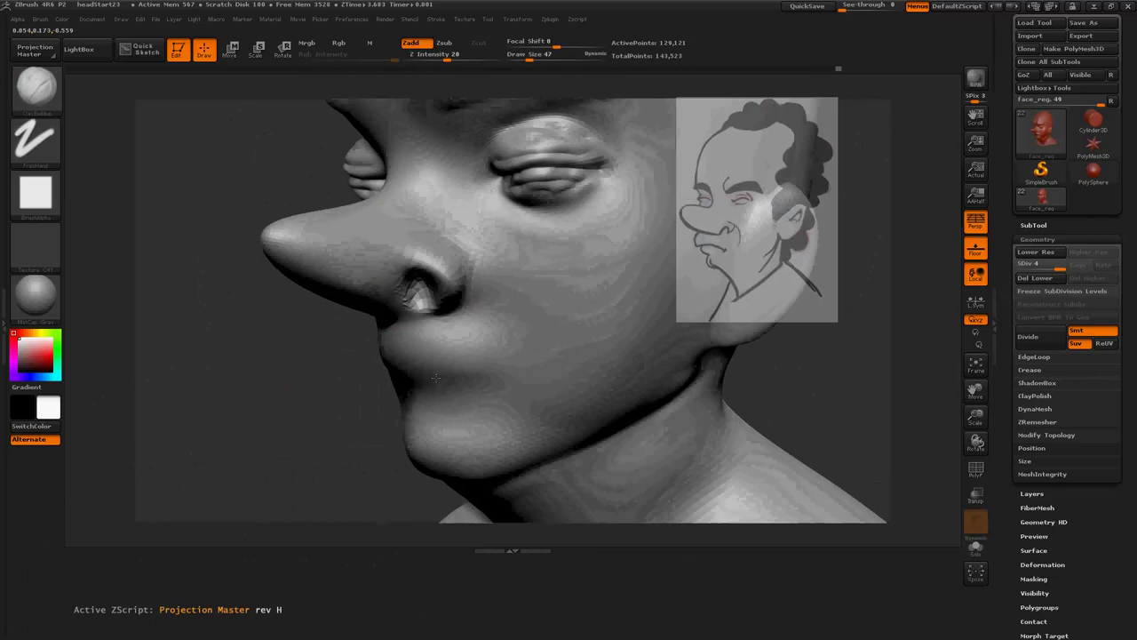
Step: Carve the mouth line below the nose with Dam_Standard set to Zsub
key("b")
key("s")
key("t")
left_click_drag(351, 391, 506, 391)
mouse_move(417, 390)
left_mouse_down()
mouse_move(422, 377)
mouse_move(451, 376)
left_mouse_up()
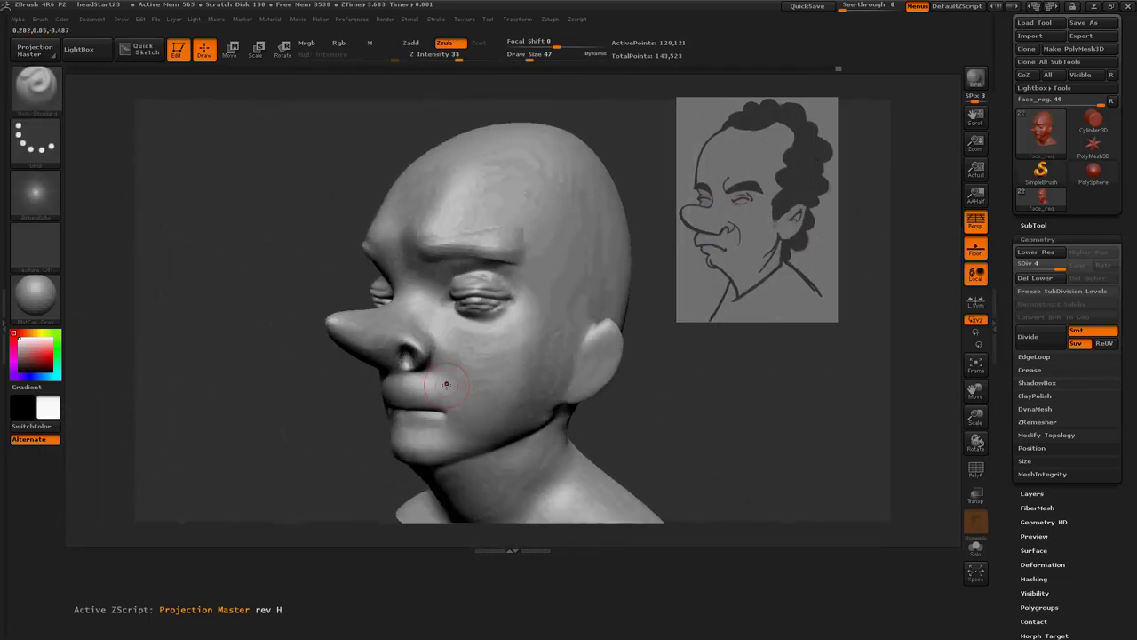
Step: Pull the nose tip out longer with ClayBuildup and smooth it
key("b")
key("c")
key("b")
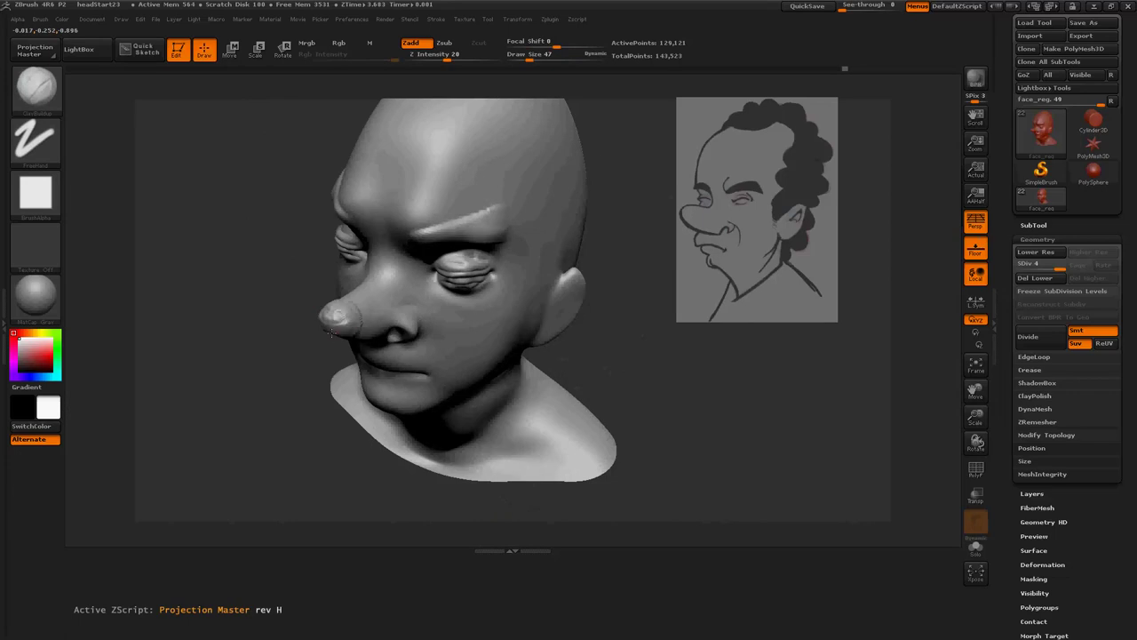
left_click_drag(397, 331, 326, 287)
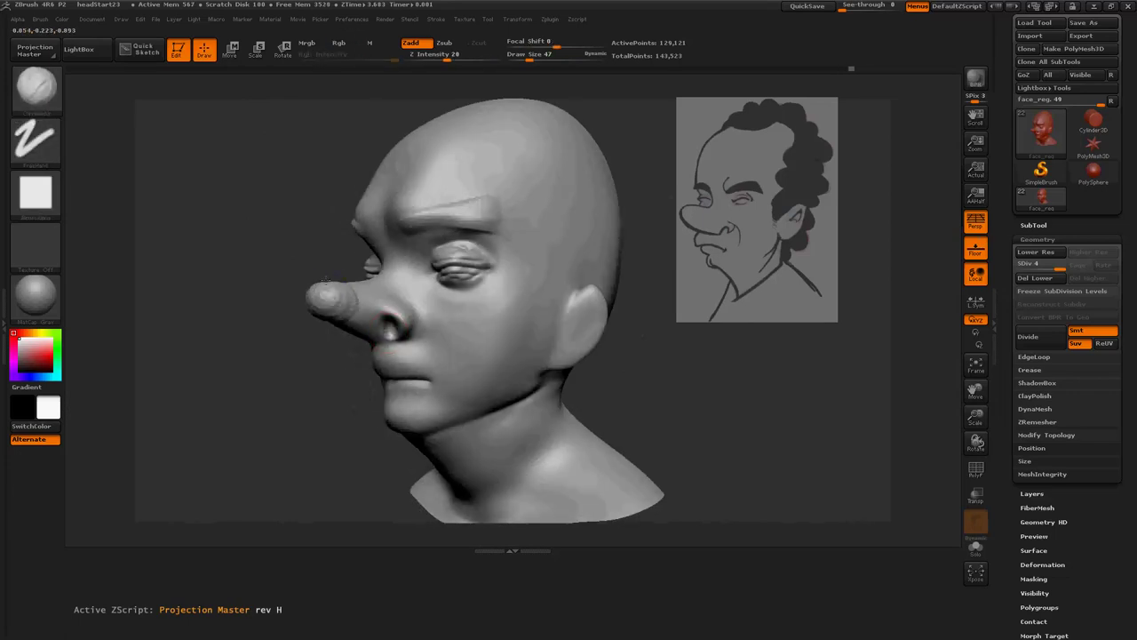
key("shift")
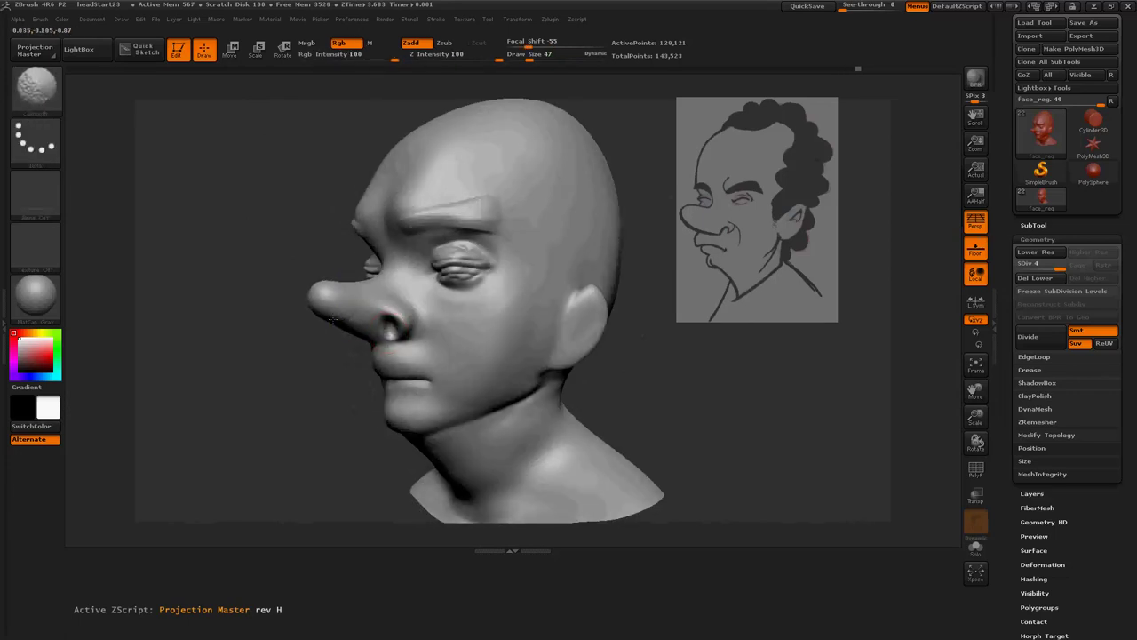
key("shift")
Step: Smooth the lumpy nose tip and the forehead, then shrink the brush to 14 for ear detail
left_click_drag(368, 316, 325, 285)
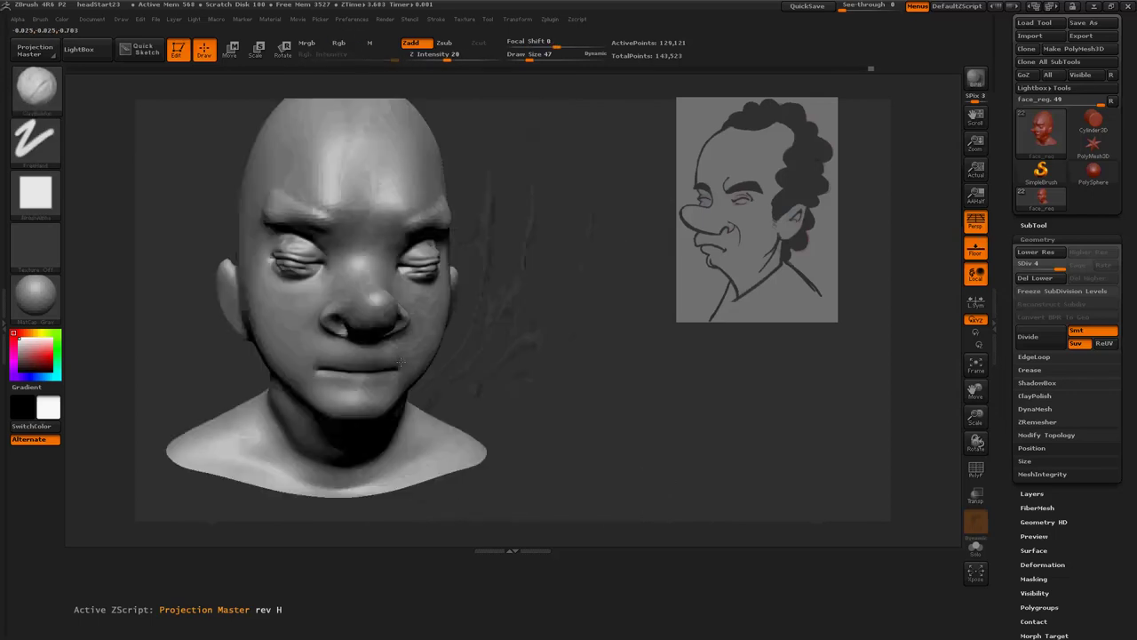
key("shift")
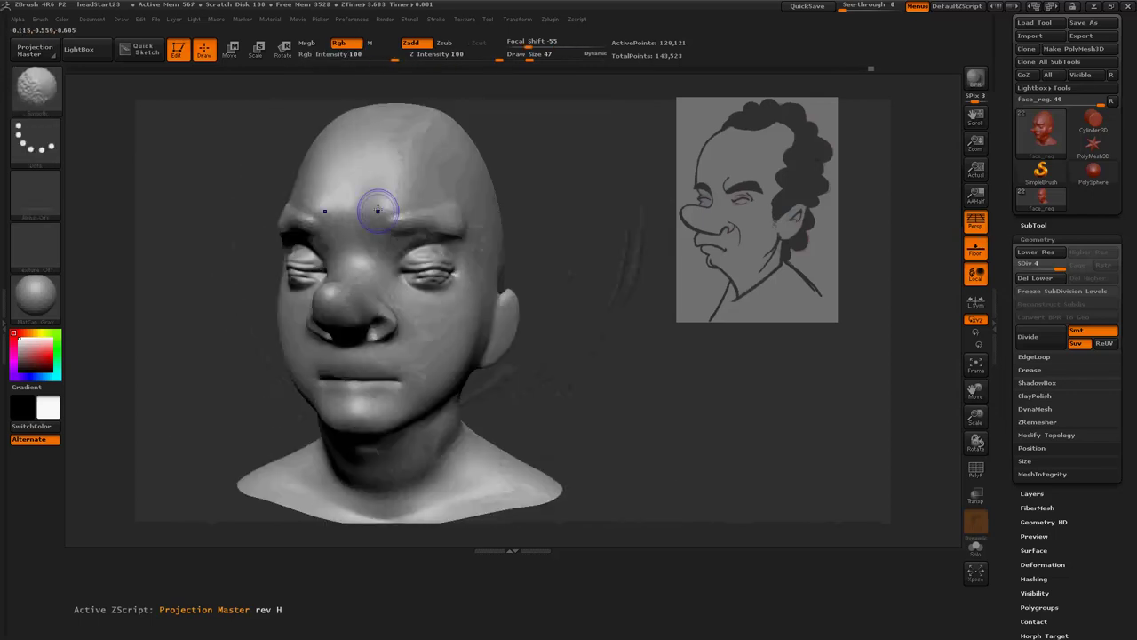
mouse_move(266, 373)
left_mouse_down("shift")
mouse_move(555, 343)
mouse_move(457, 343)
mouse_move(463, 325)
mouse_move(443, 305)
left_mouse_up("shift")
key("space")
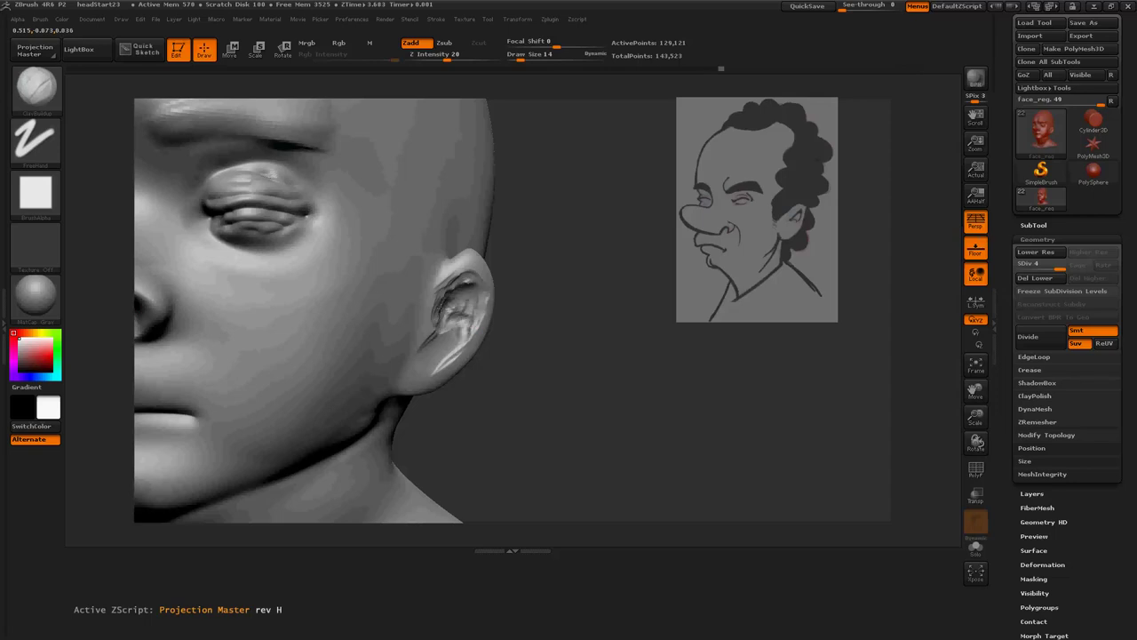
Step: Zoom in close on the ear and Shift-smooth its inner rim
key("shift")
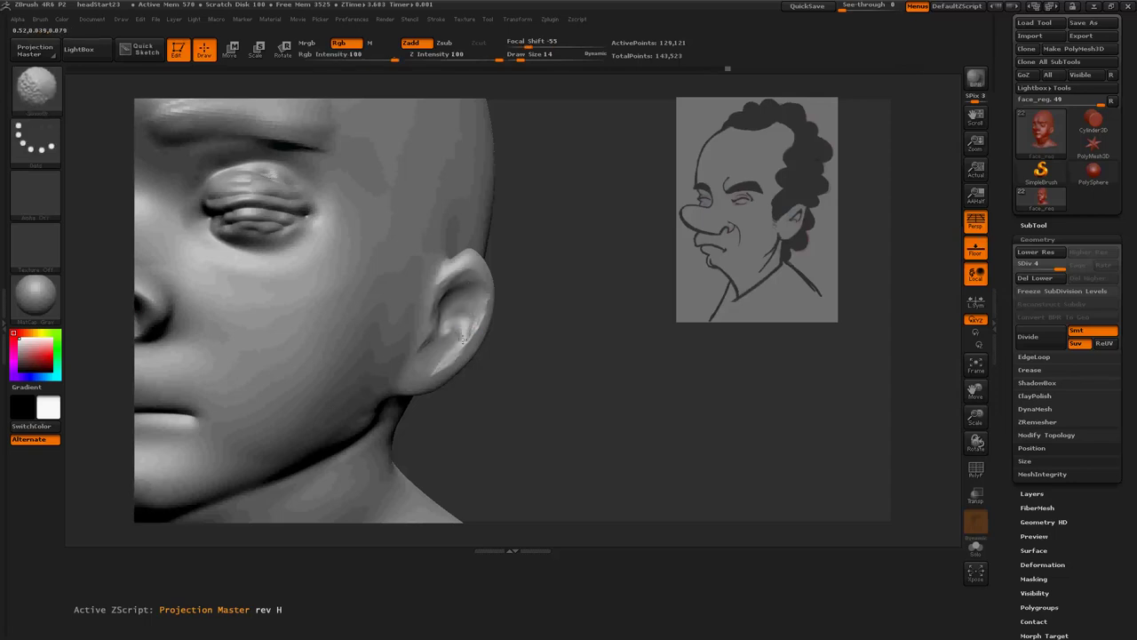
key("shift")
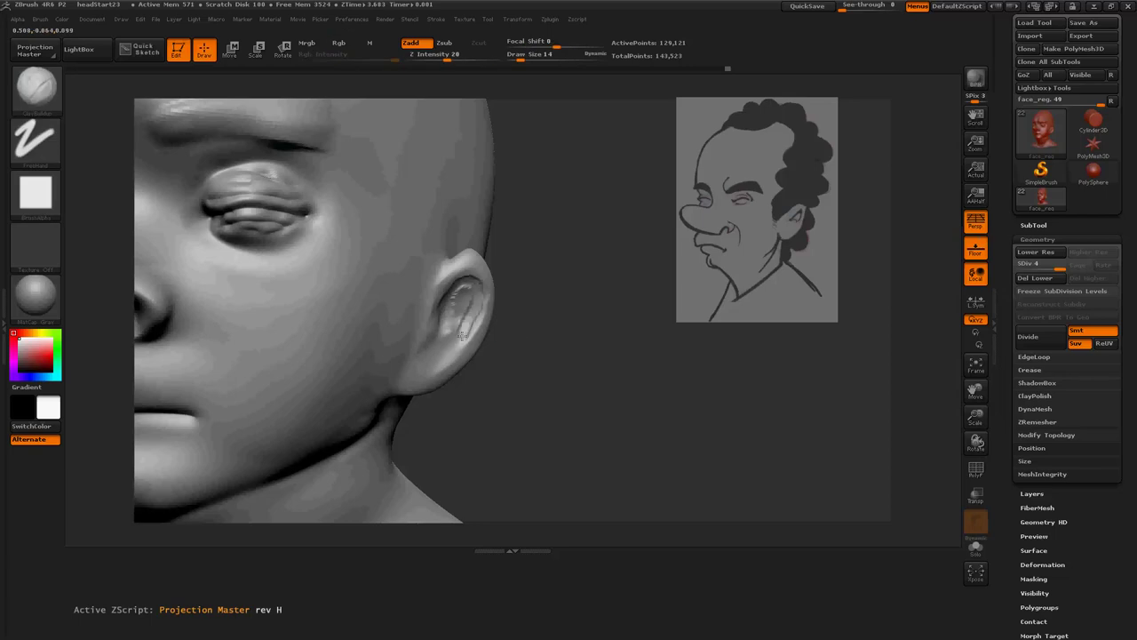
key("shift")
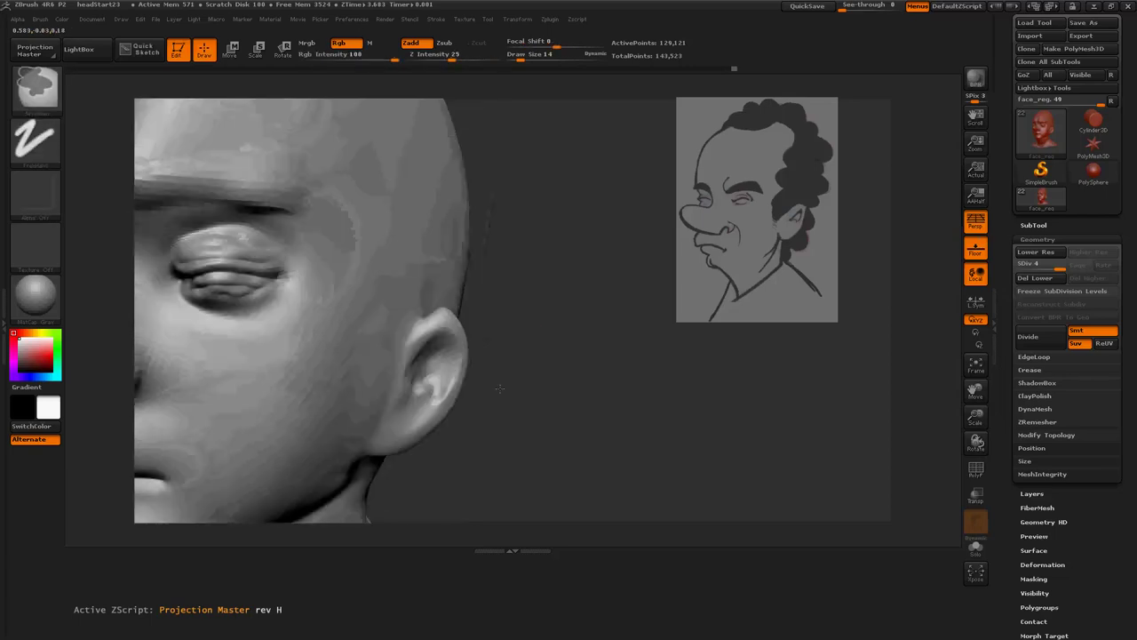
left_click_drag(462, 312, 587, 422, "alt")
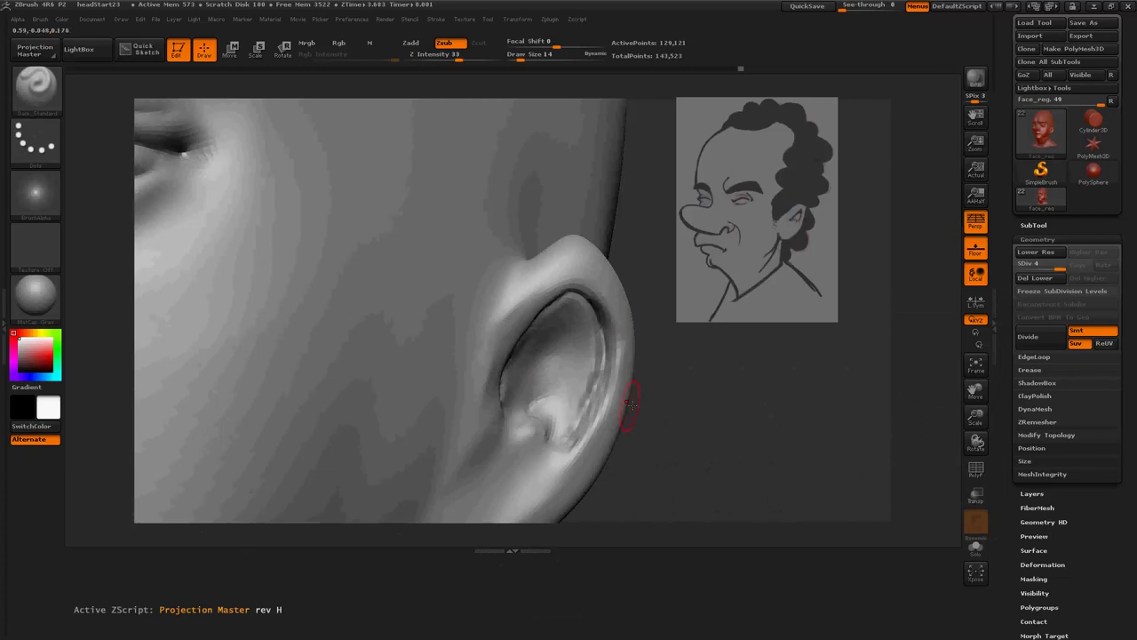
mouse_move(629, 404)
left_mouse_down("shift")
mouse_move(602, 345)
mouse_move(528, 304)
mouse_move(594, 386)
mouse_move(451, 305)
mouse_move(532, 274)
mouse_move(337, 256)
left_mouse_up("shift")
Step: Tilt the head to view it from below and scratch strokes into the cheek at brush size 101
key("space")
mouse_move(304, 218)
left_mouse_down()
mouse_move(456, 348)
mouse_move(538, 300)
left_mouse_up()
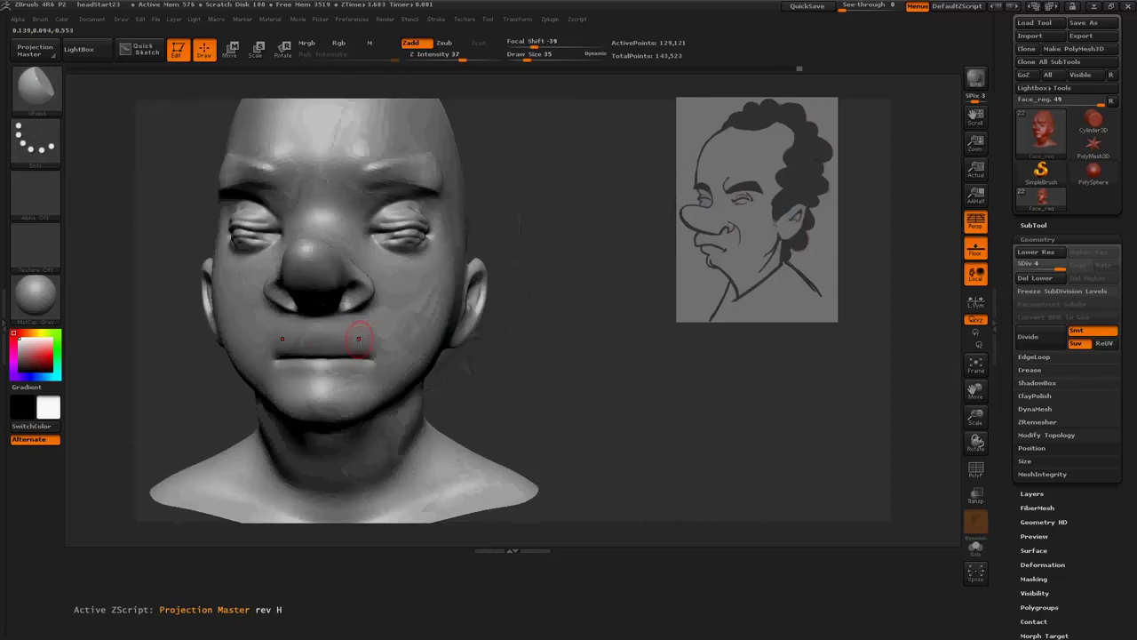
mouse_move(339, 335)
left_mouse_down()
mouse_move(313, 268)
mouse_move(406, 480)
left_mouse_up()
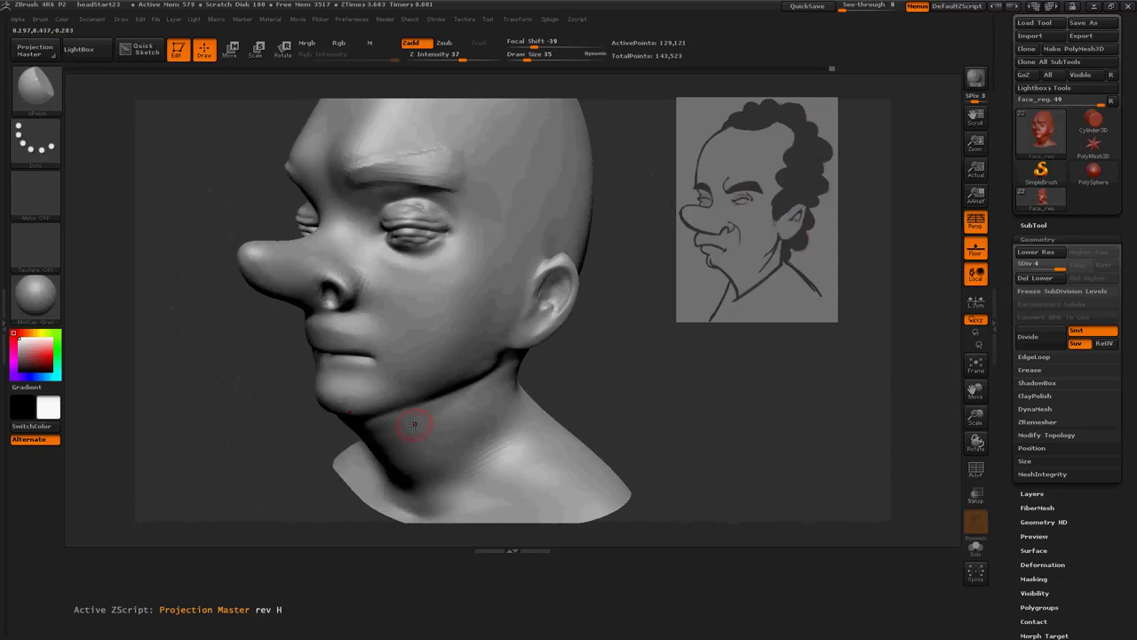
key("space")
left_click_drag(464, 370, 515, 369)
mouse_move(484, 280)
left_mouse_down()
mouse_move(431, 356)
mouse_move(373, 382)
mouse_move(440, 349)
mouse_move(346, 373)
left_mouse_up()
Step: At brush size 47, carve creases from nose toward mouth and at the outer eye corner, then smooth them
key("space")
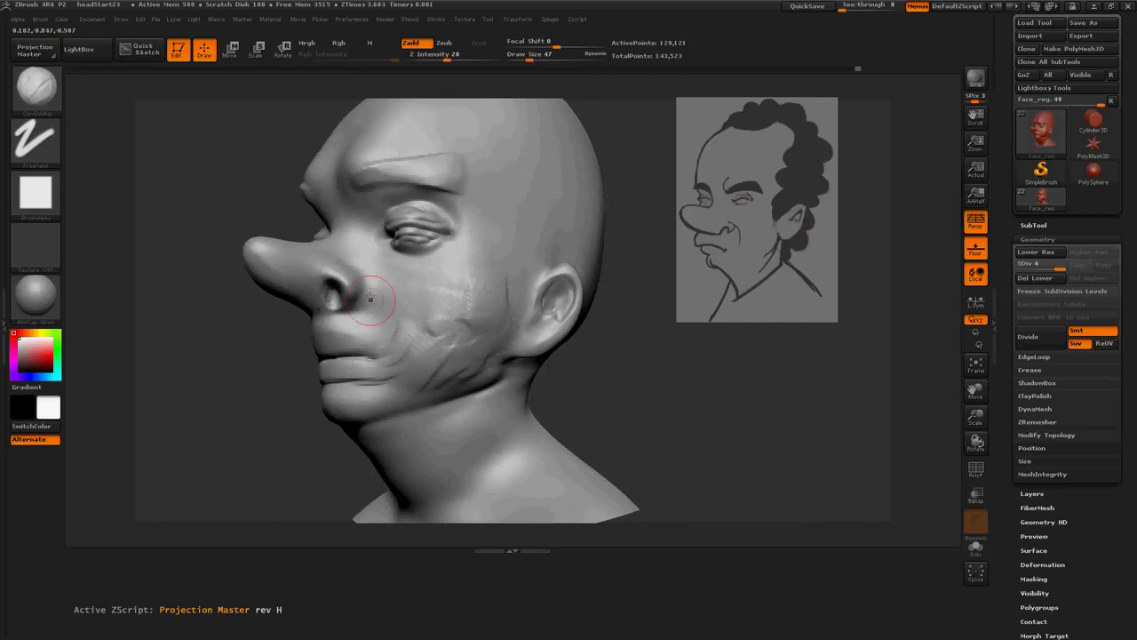
mouse_move(371, 299)
left_mouse_down()
mouse_move(385, 259)
mouse_move(410, 337)
mouse_move(432, 254)
mouse_move(496, 245)
left_mouse_up()
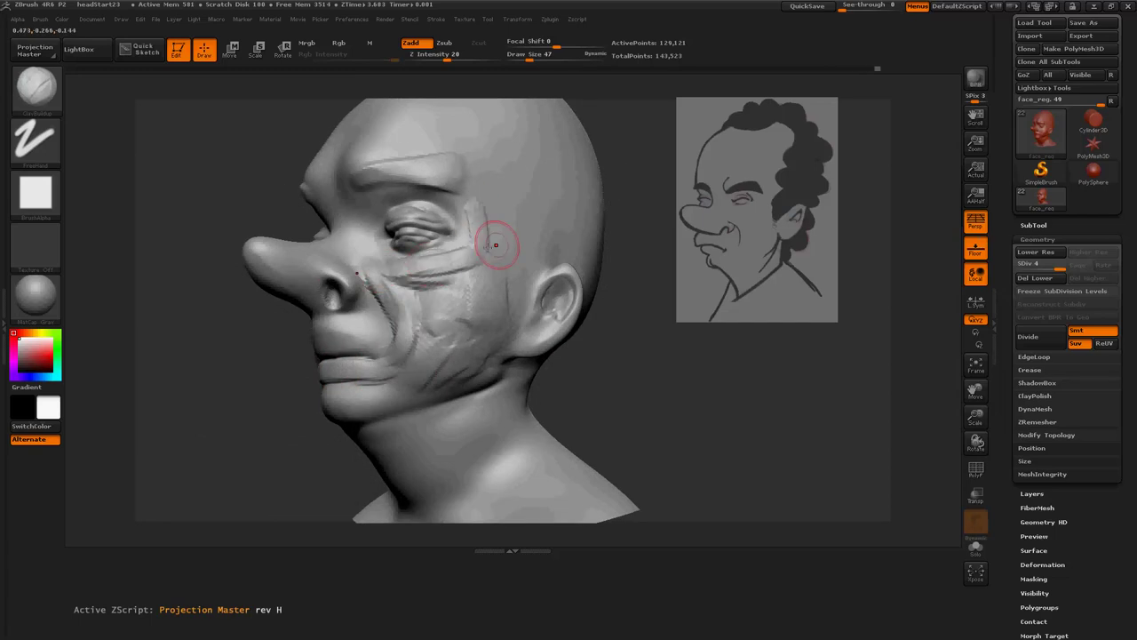
left_click_drag(456, 213, 475, 282)
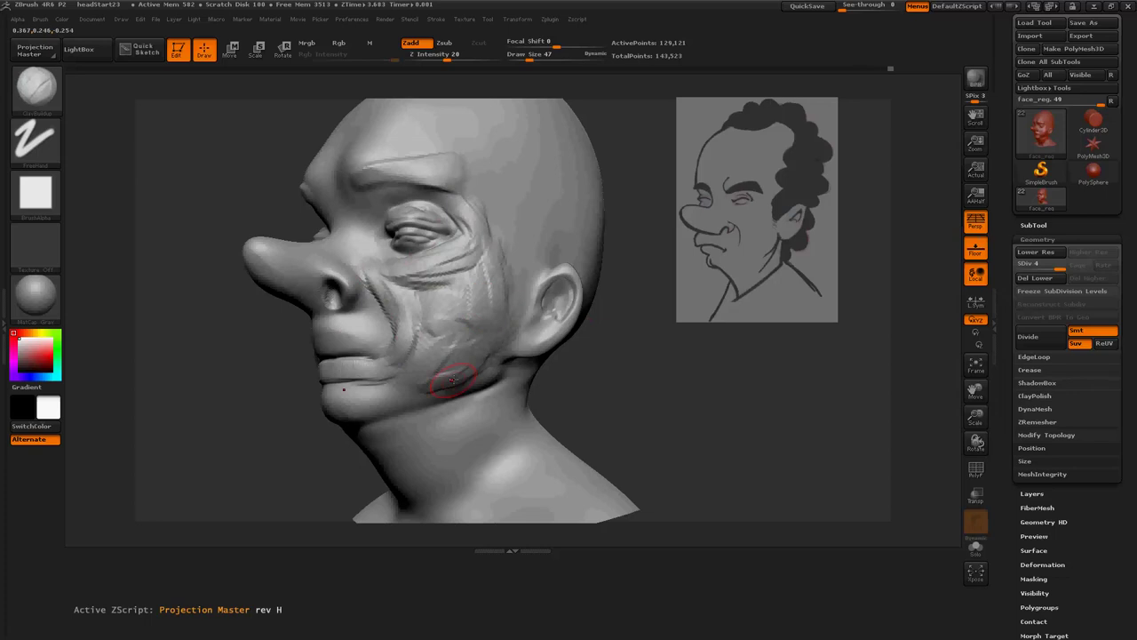
key("shift")
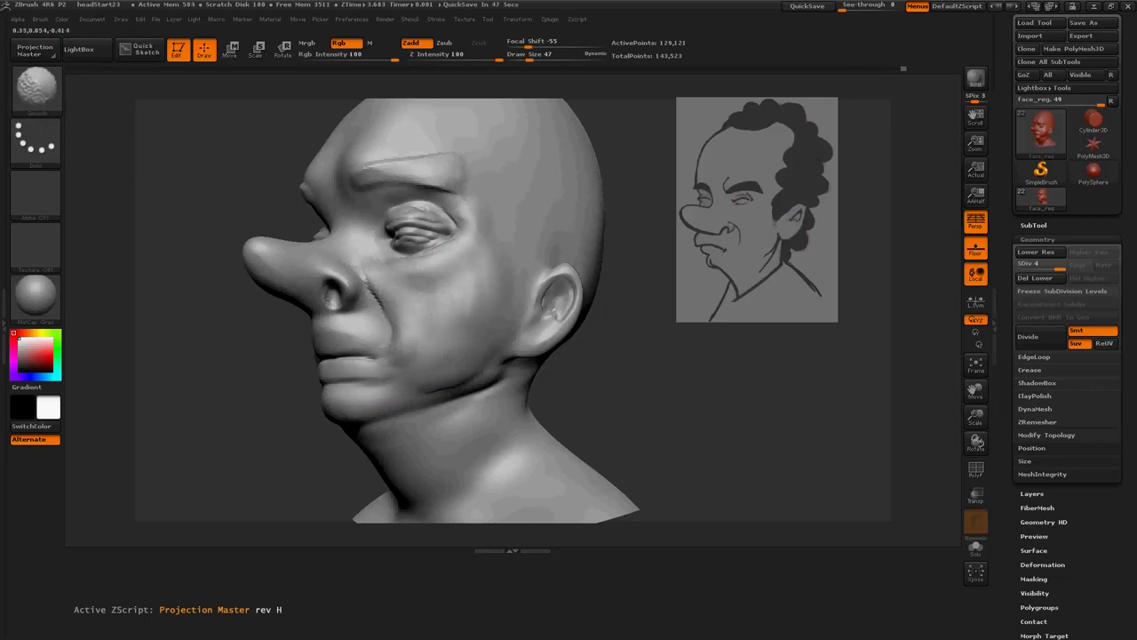
mouse_move(353, 254)
left_mouse_down()
mouse_move(474, 272)
mouse_move(457, 265)
mouse_move(509, 331)
mouse_move(497, 293)
mouse_move(578, 249)
mouse_move(565, 268)
left_mouse_up()
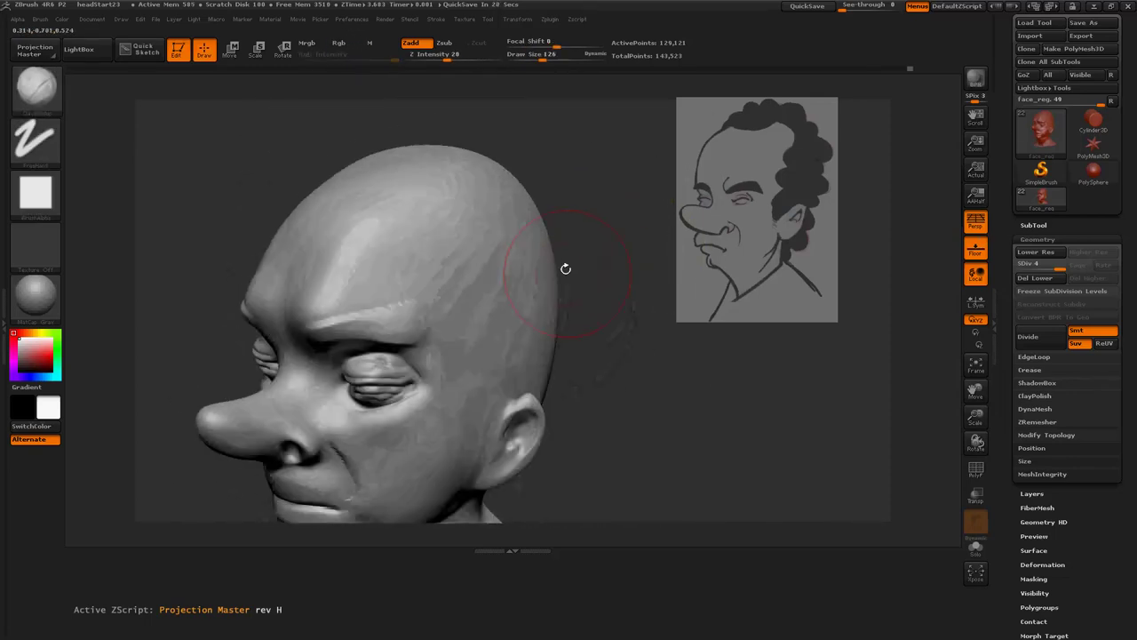
Step: Paint dark shading over the back, top and side of the head
left_click_drag(533, 205, 537, 347)
mouse_move(542, 267)
left_mouse_down()
mouse_move(424, 197)
mouse_move(545, 240)
left_mouse_up()
mouse_move(577, 205)
left_mouse_down()
mouse_move(613, 311)
mouse_move(551, 391)
left_mouse_up()
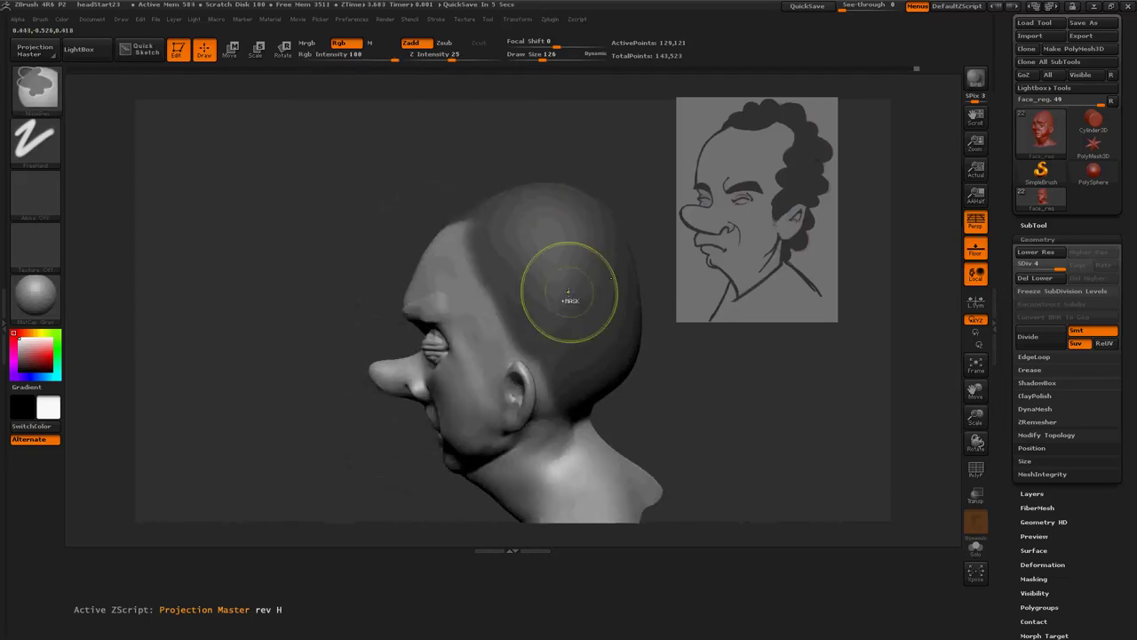
mouse_move(622, 293)
left_mouse_down()
mouse_move(589, 300)
mouse_move(469, 246)
mouse_move(479, 222)
mouse_move(499, 245)
mouse_move(495, 287)
mouse_move(435, 204)
left_mouse_up()
mouse_move(640, 373)
left_mouse_down()
mouse_move(533, 338)
mouse_move(455, 284)
left_mouse_up()
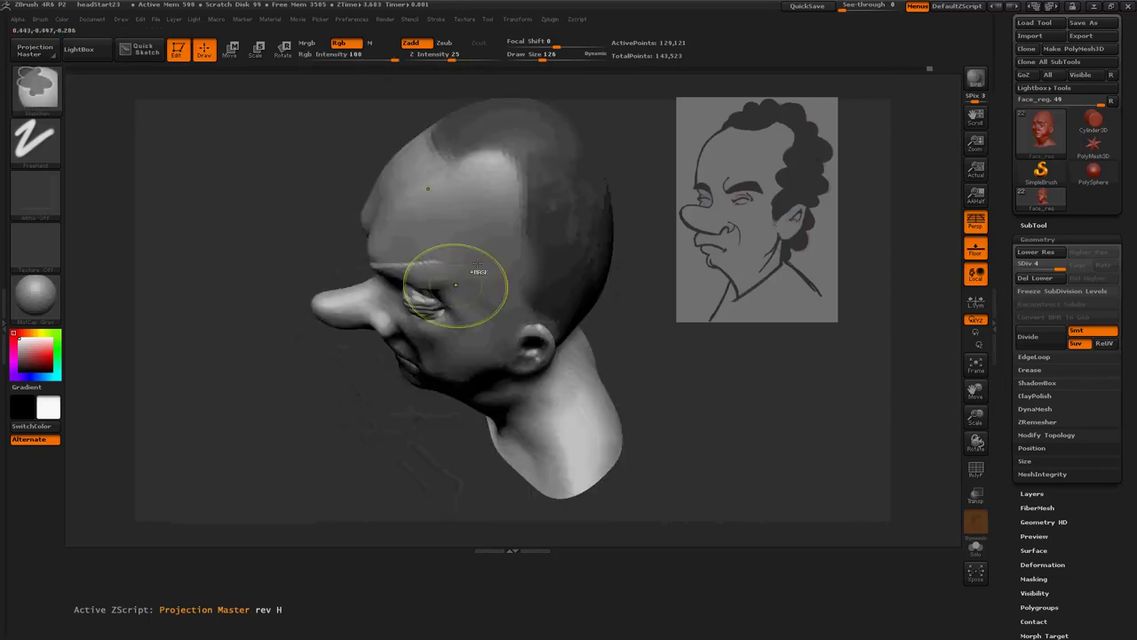
mouse_move(483, 140)
left_mouse_down()
mouse_move(469, 152)
mouse_move(521, 158)
mouse_move(540, 246)
mouse_move(525, 228)
mouse_move(553, 165)
mouse_move(573, 211)
left_mouse_up()
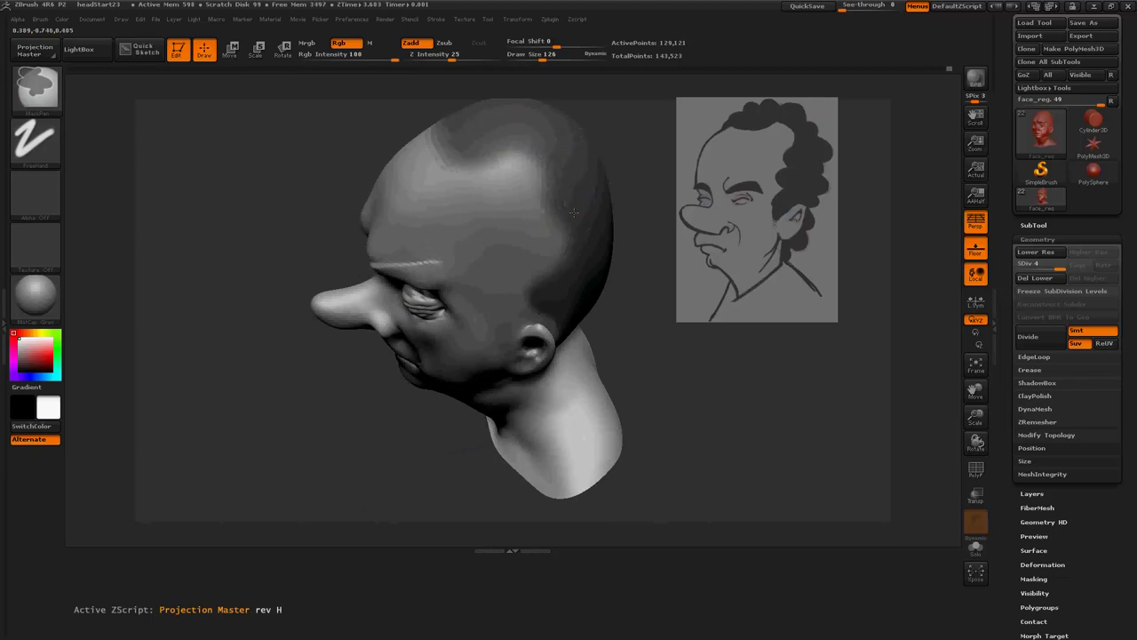
Step: Switch to ClayBuildup at intensity 25 and turn the head to a near-profile view
key("b")
key("c")
key("b")
left_click_drag(640, 373, 551, 293)
key("space")
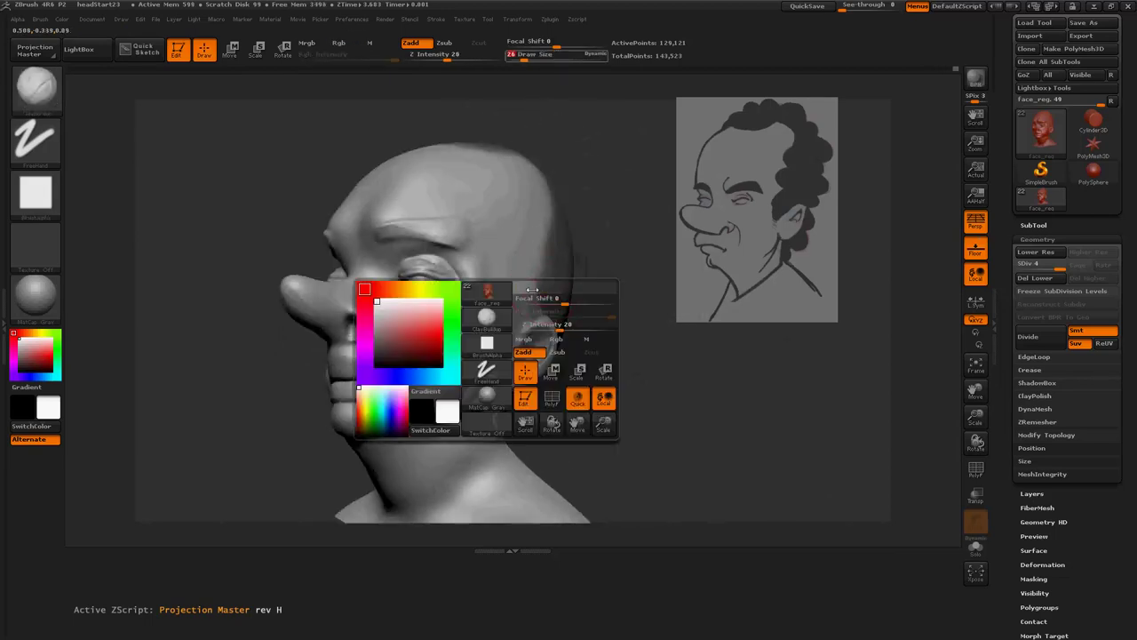
key("b")
key("s")
key("t")
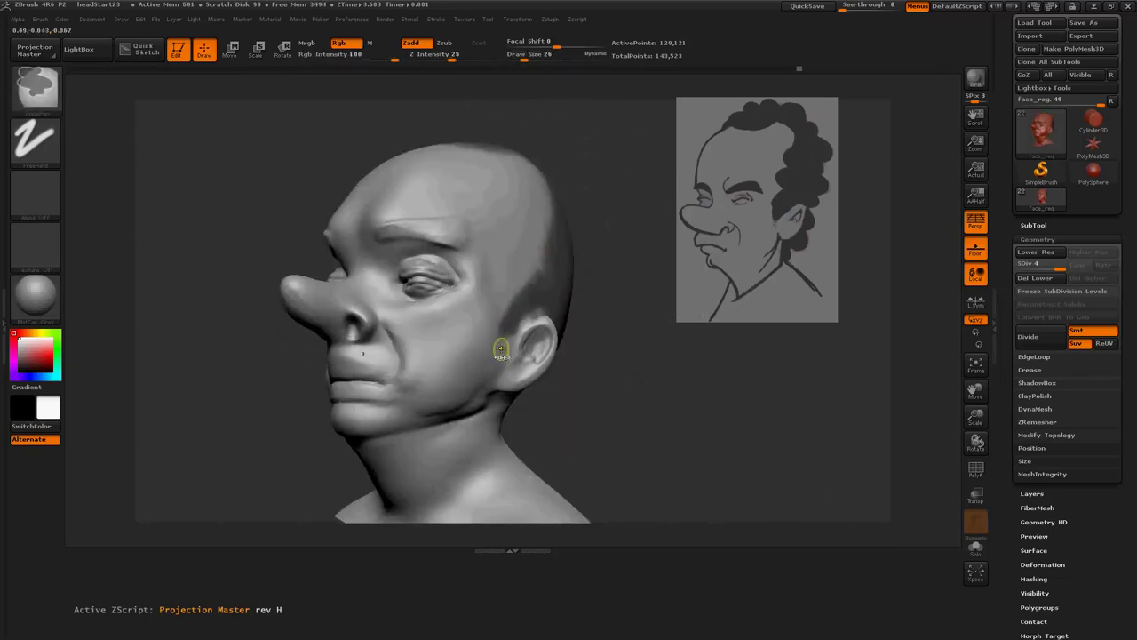
right_click_drag(501, 351, 490, 361)
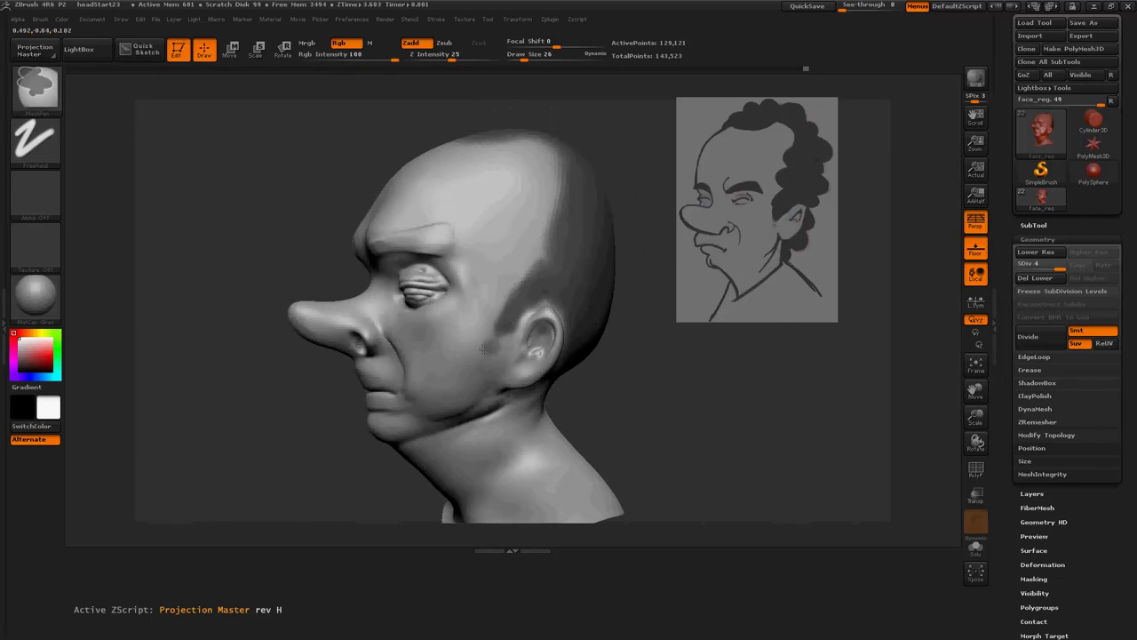
key("b")
key("i")
key("n")
Step: Carve the nostril-to-mouth crease with an inward-cutting brush at intensity 33, then soften it
mouse_move(579, 389)
right_mouse_down()
mouse_move(563, 400)
mouse_move(397, 353)
right_mouse_up()
key("b")
key("d")
key("s")
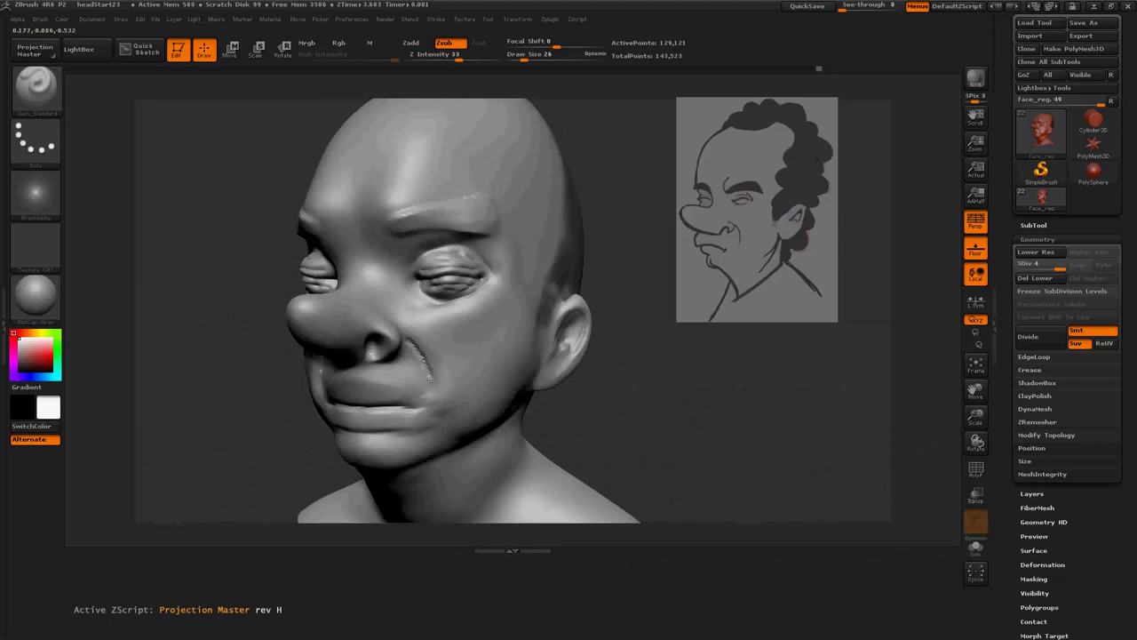
key("b")
key("c")
key("b")
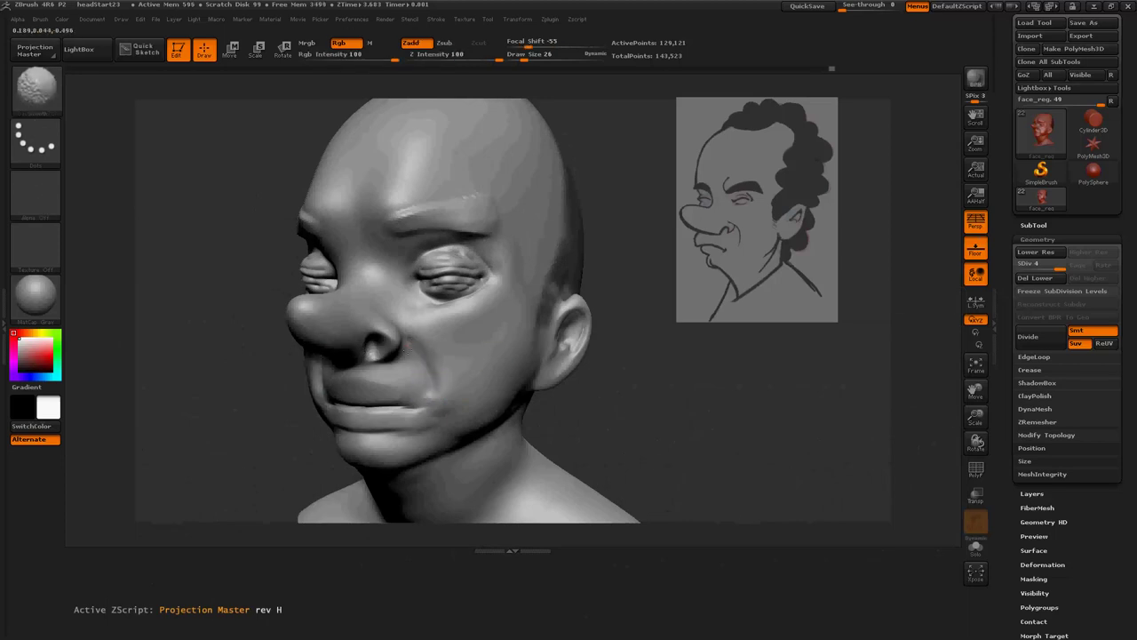
Step: Build up the hair mass over the back and top of the head with ClayBuildup at size 170
key("b")
key("m")
key("v")
right_click_drag(507, 325, 474, 307)
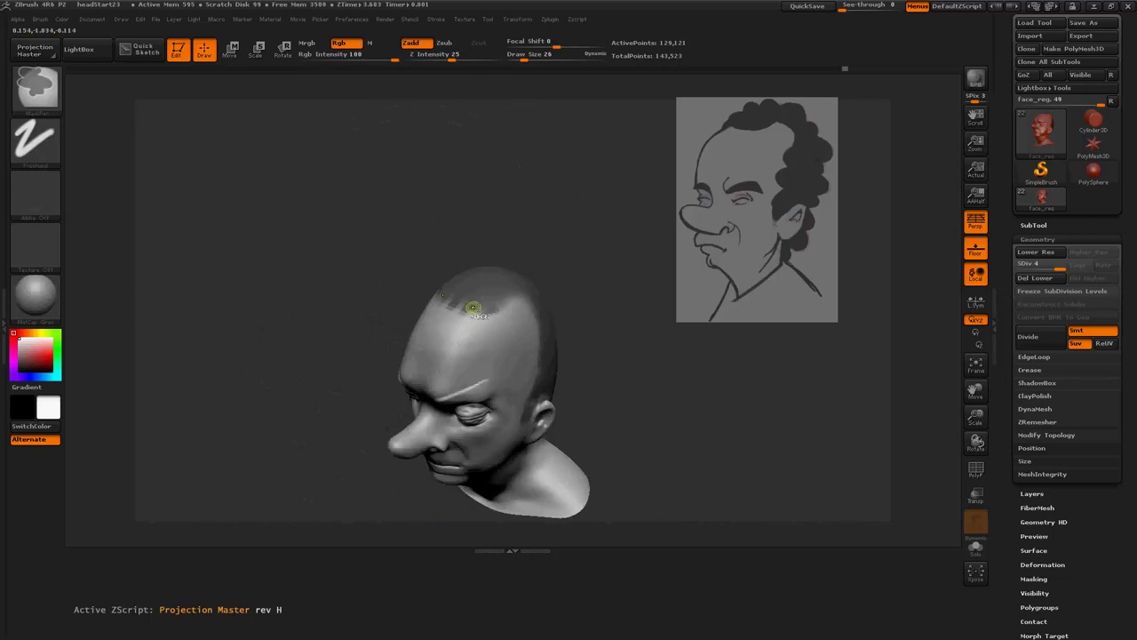
key("b")
key("c")
key("b")
key("space")
right_click_drag(569, 418, 488, 411)
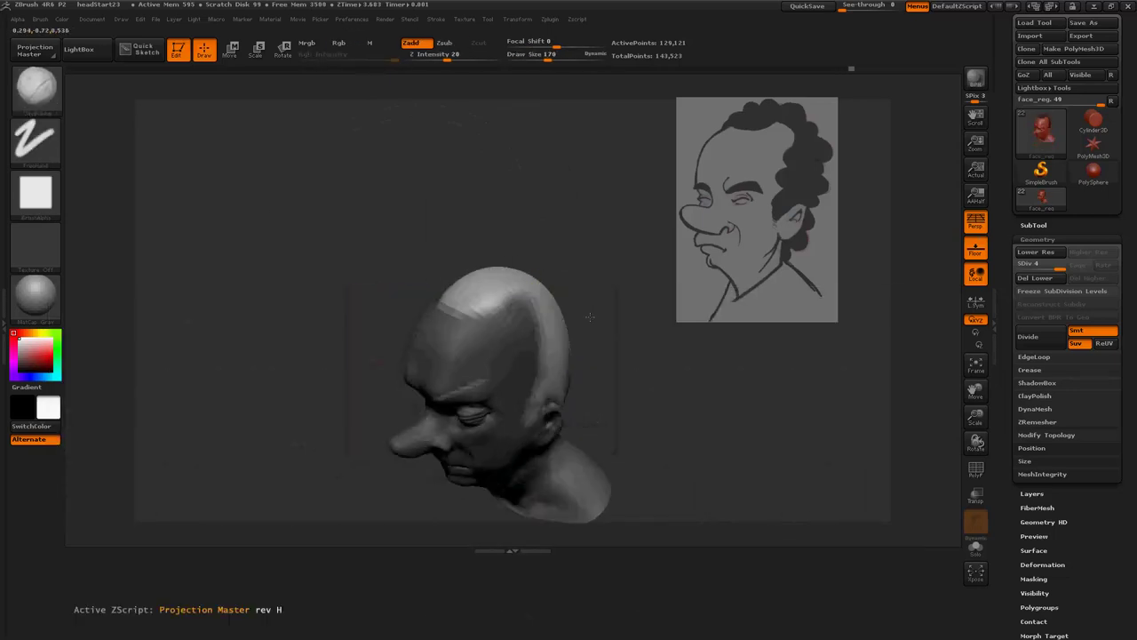
left_click_drag(488, 412, 533, 364)
left_click_drag(497, 302, 559, 418)
Step: Check the hair mass from front and rear, then smooth its top and back
mouse_move(560, 418)
right_mouse_down()
mouse_move(515, 408)
mouse_move(562, 409)
right_mouse_up()
mouse_move(456, 383)
right_mouse_down()
mouse_move(685, 381)
mouse_move(658, 373)
right_mouse_up()
mouse_move(611, 286)
right_mouse_down()
mouse_move(469, 352)
mouse_move(340, 254)
mouse_move(601, 290)
mouse_move(498, 258)
mouse_move(400, 190)
right_mouse_up()
left_click_drag(401, 190, 471, 231, "shift")
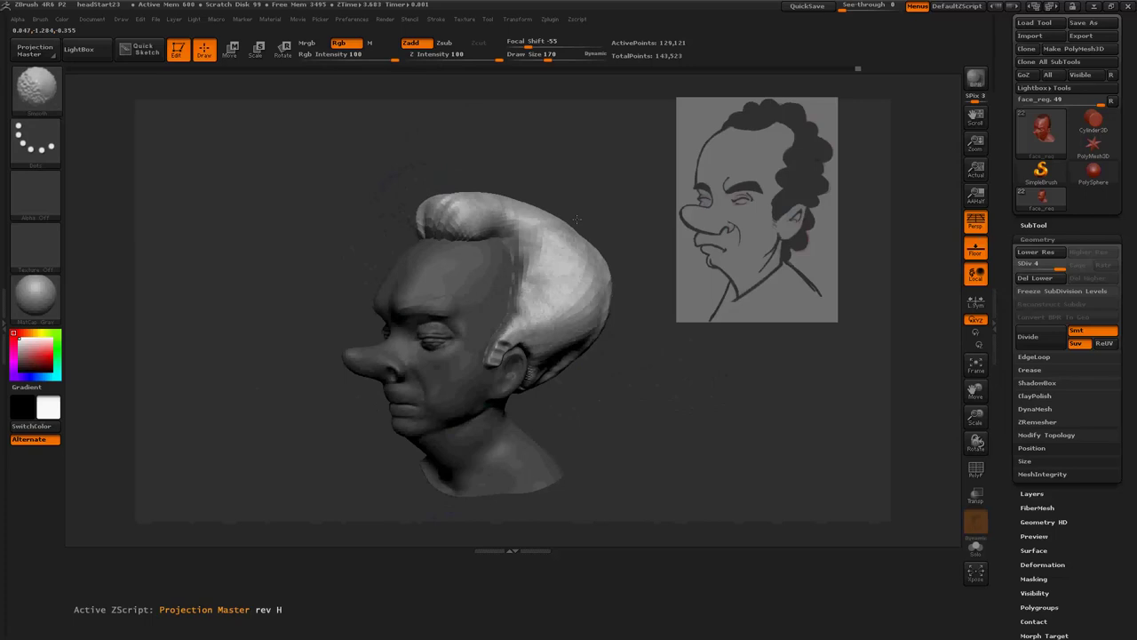
right_click_drag(533, 267, 617, 383)
mouse_move(616, 383)
left_mouse_down("shift")
mouse_move(497, 267)
mouse_move(462, 337)
mouse_move(551, 231)
mouse_move(447, 209)
left_mouse_up("shift")
Step: Reshape the hair edge behind the ear, smooth the bump, rework the edge crease and pull in the side contour
mouse_move(517, 388)
right_mouse_down()
mouse_move(569, 353)
mouse_move(550, 285)
right_mouse_up()
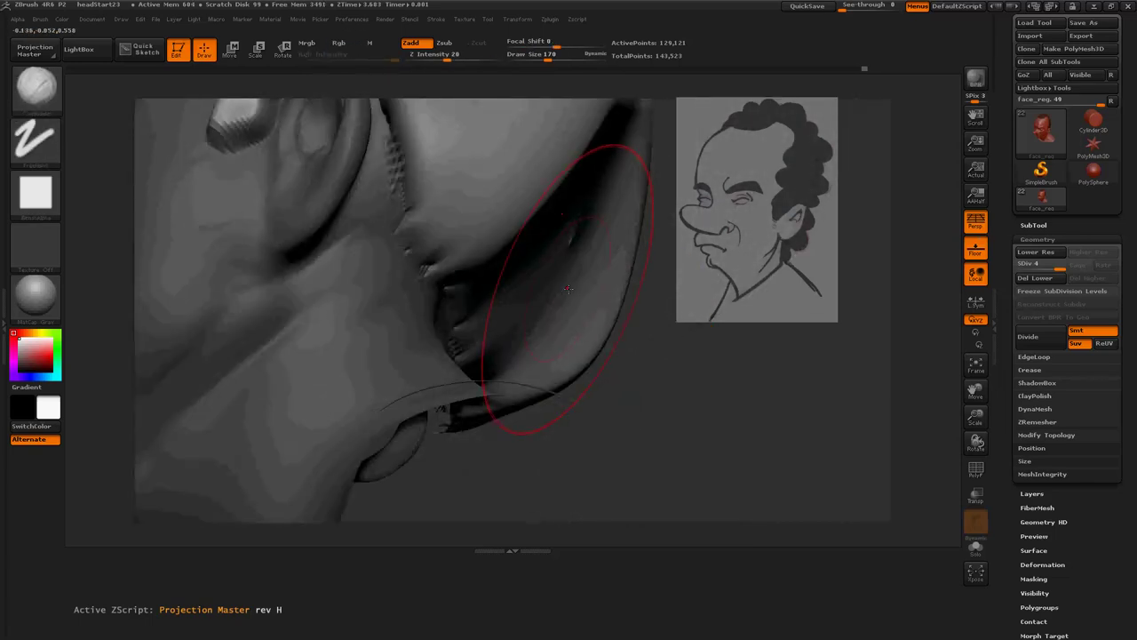
left_click_drag(558, 297, 584, 308)
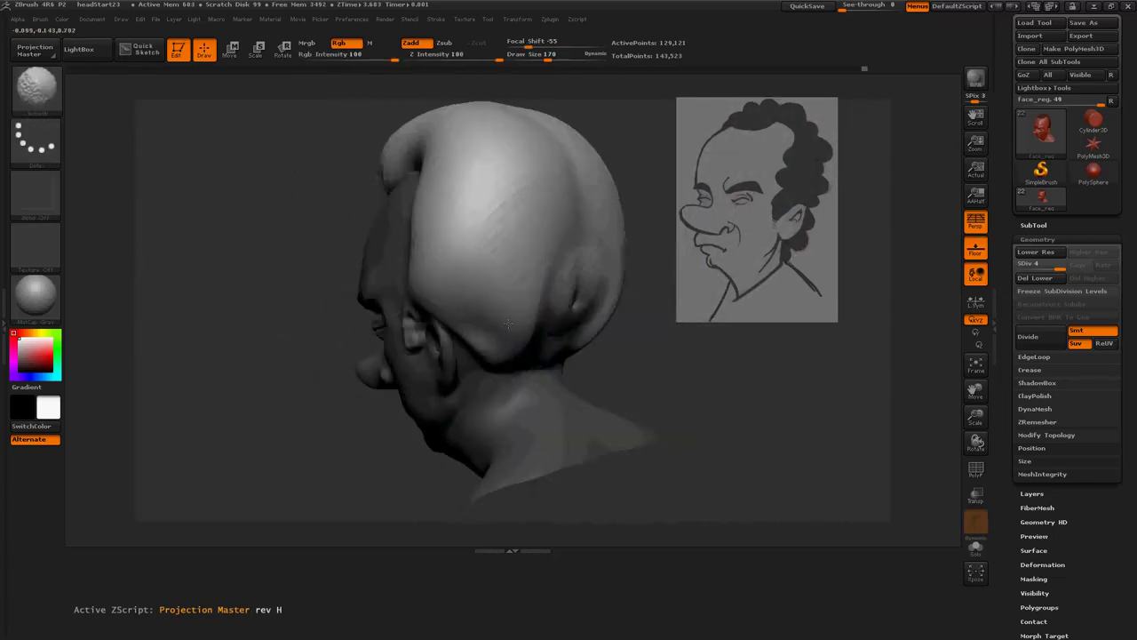
mouse_move(508, 324)
left_mouse_down()
mouse_move(595, 333)
mouse_move(498, 280)
left_mouse_up()
left_click_drag(422, 222, 397, 133)
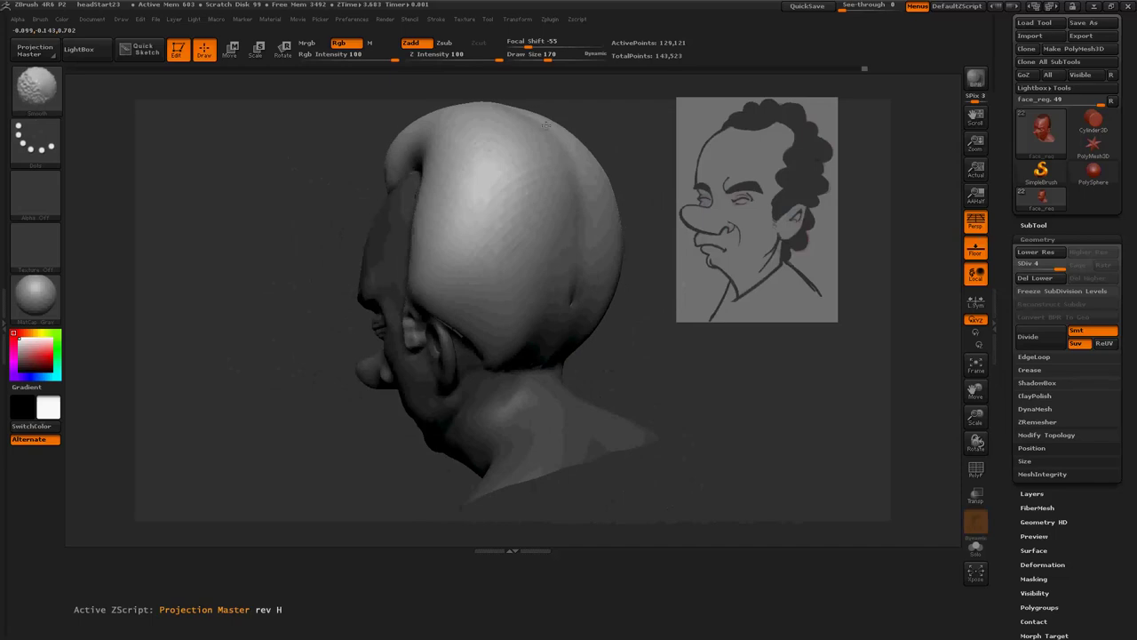
left_click_drag(545, 124, 498, 169)
mouse_move(693, 399)
left_mouse_down()
mouse_move(622, 419)
mouse_move(633, 263)
mouse_move(616, 308)
left_mouse_up()
key("b")
key("c")
key("b")
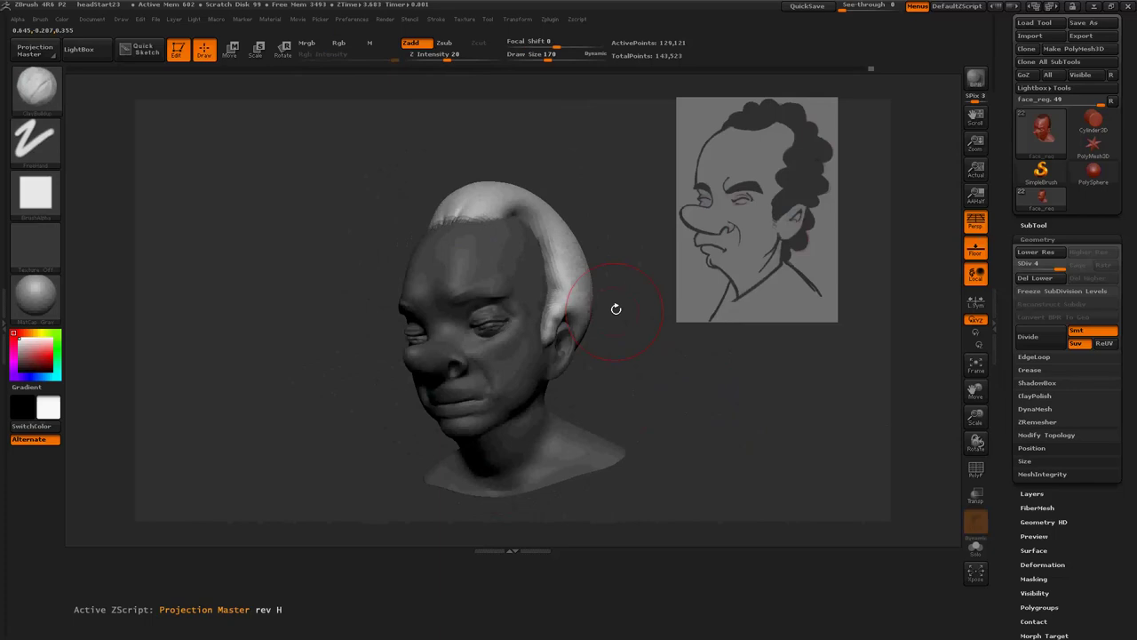
left_click_drag(545, 224, 576, 248)
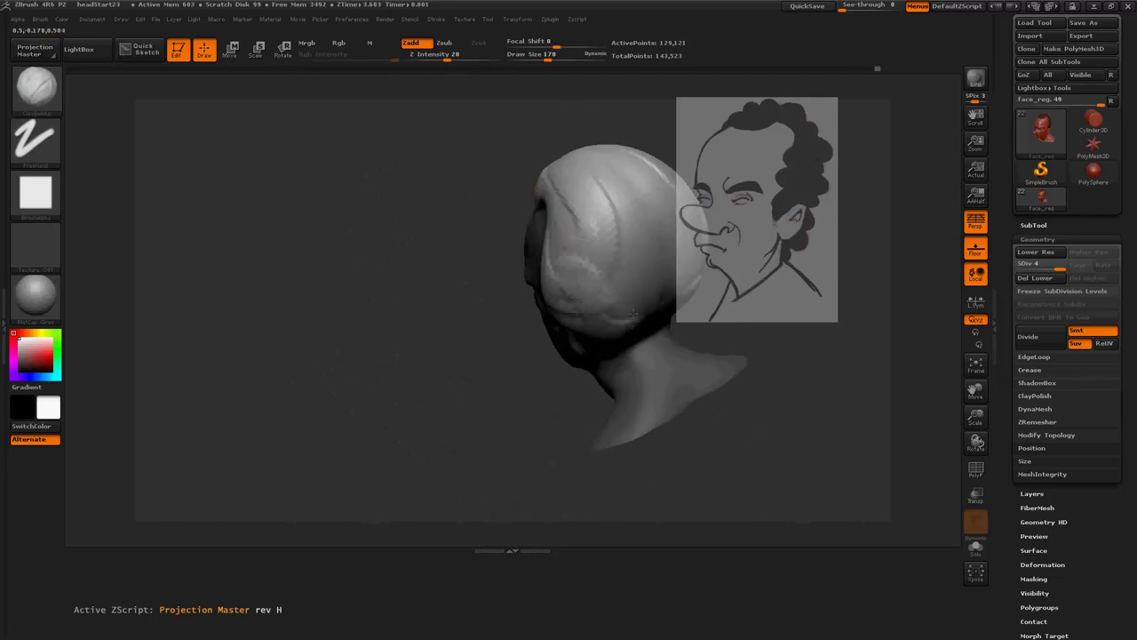
left_click_drag(609, 190, 592, 182)
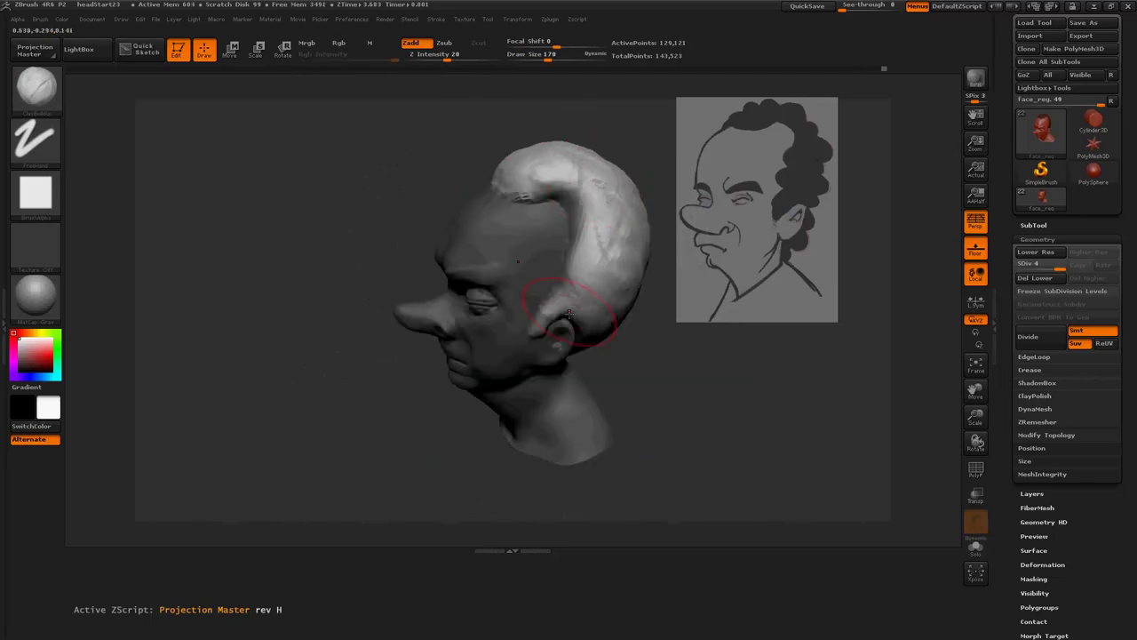
left_click_drag(568, 312, 613, 307)
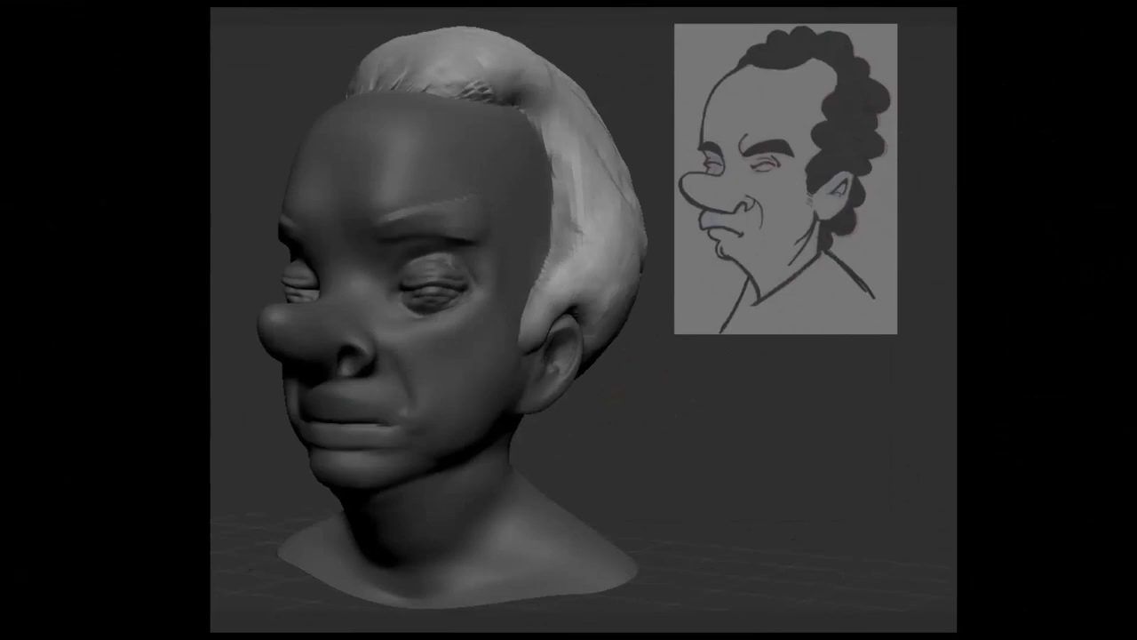